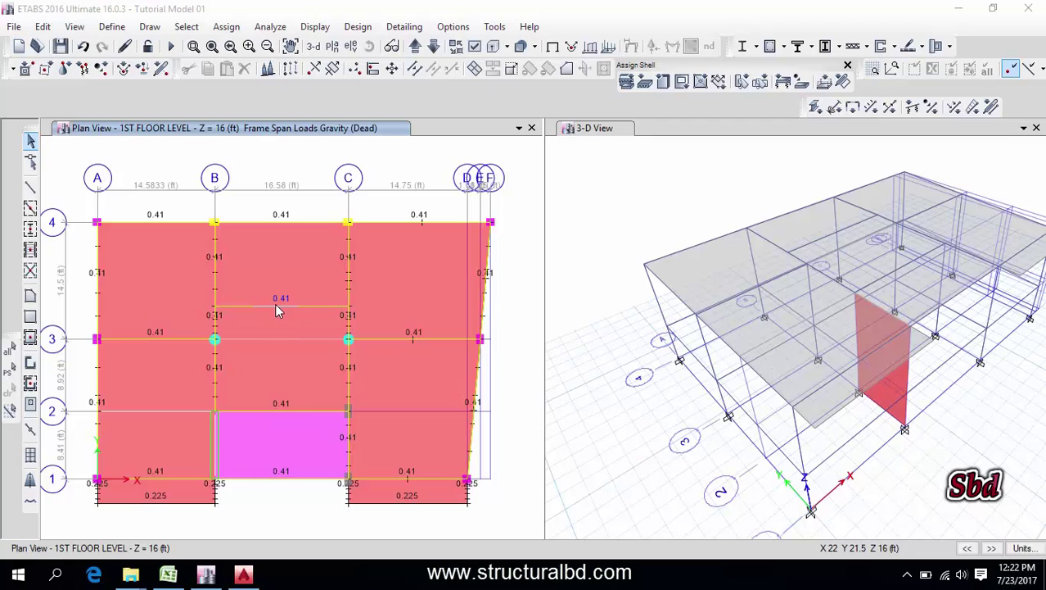
# - Refresh the first-floor plan view that shows the dead gravity span loads
pyautogui.click(347, 288)
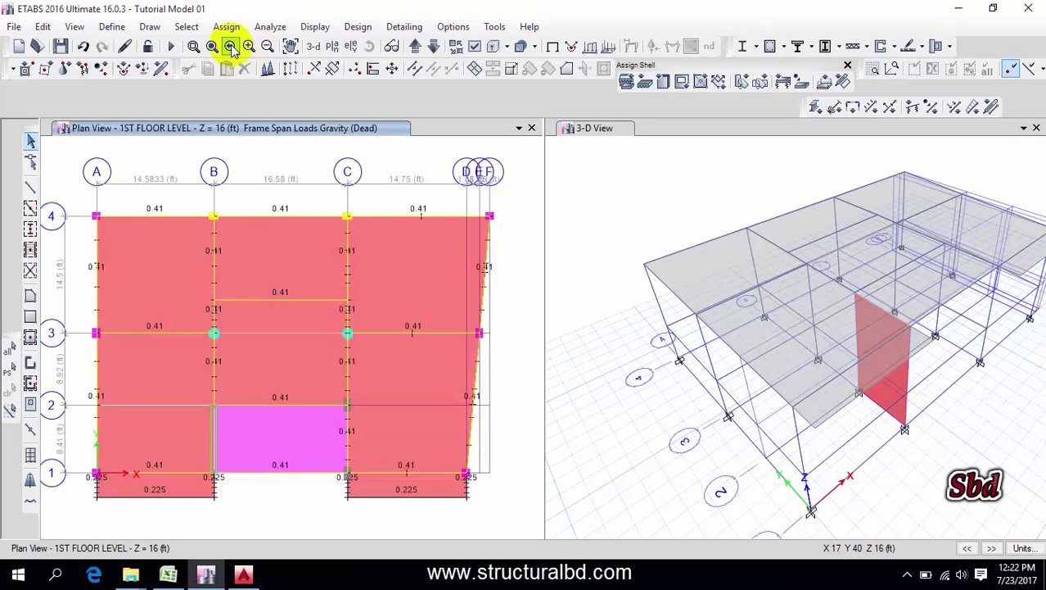
# - Select all 11 floor shells in the model using the Floors object type
pyautogui.click(186, 26)
pyautogui.moveTo(211, 47)
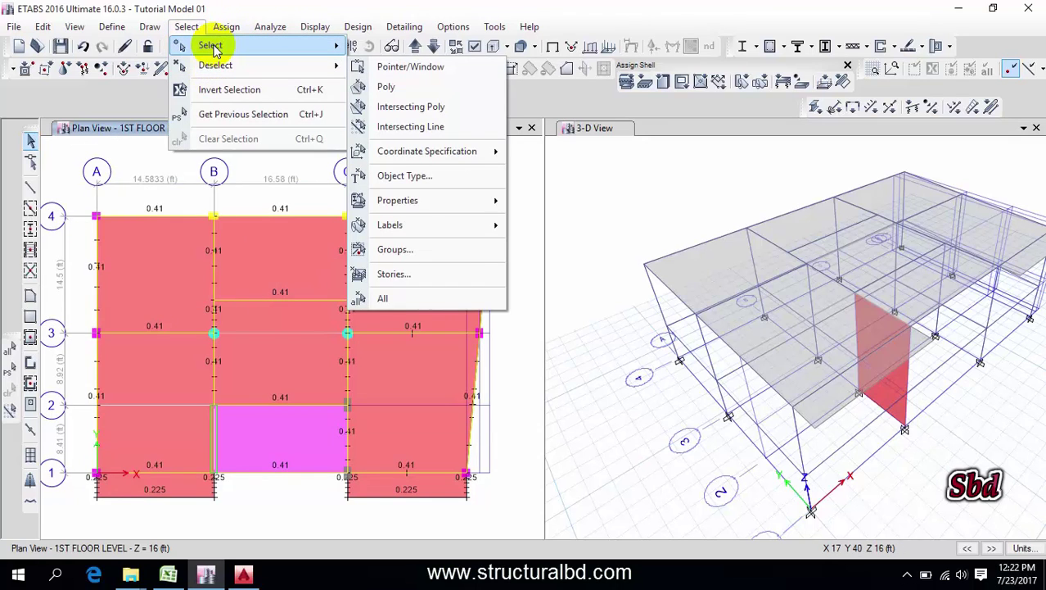
pyautogui.click(421, 157)
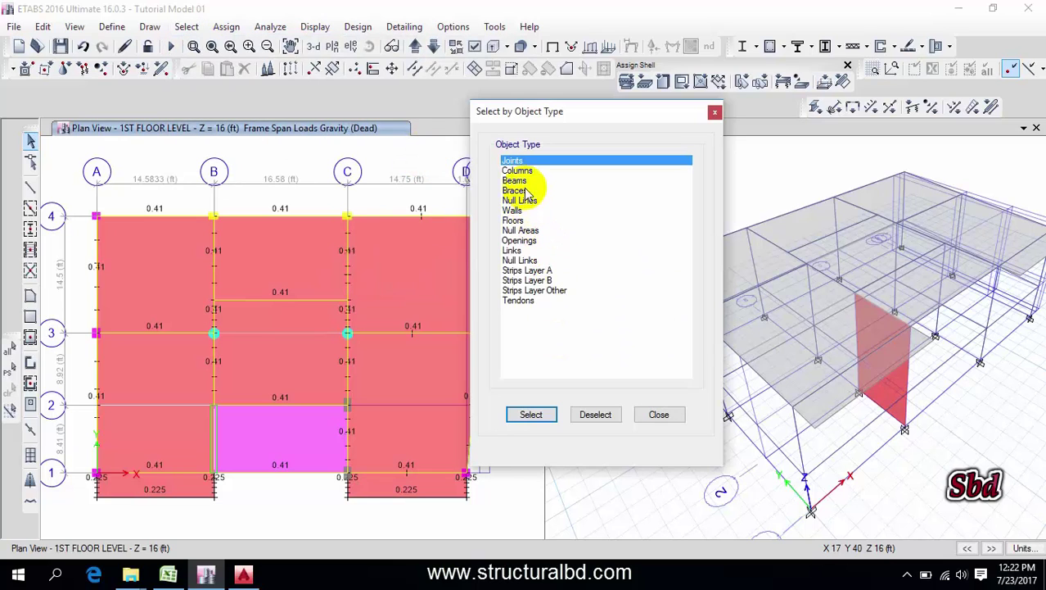
pyautogui.click(521, 221)
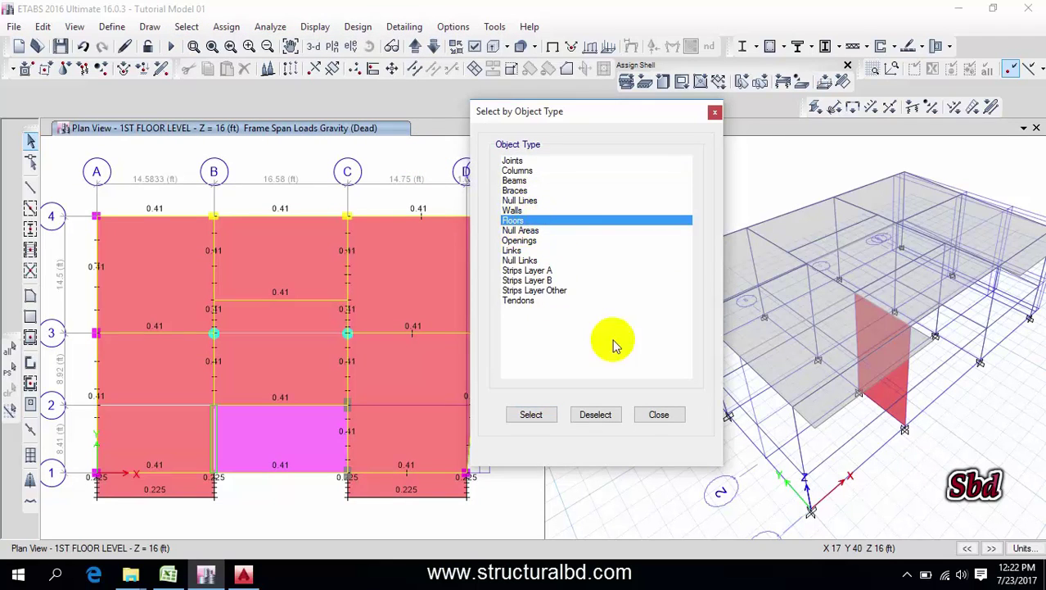
pyautogui.click(539, 417)
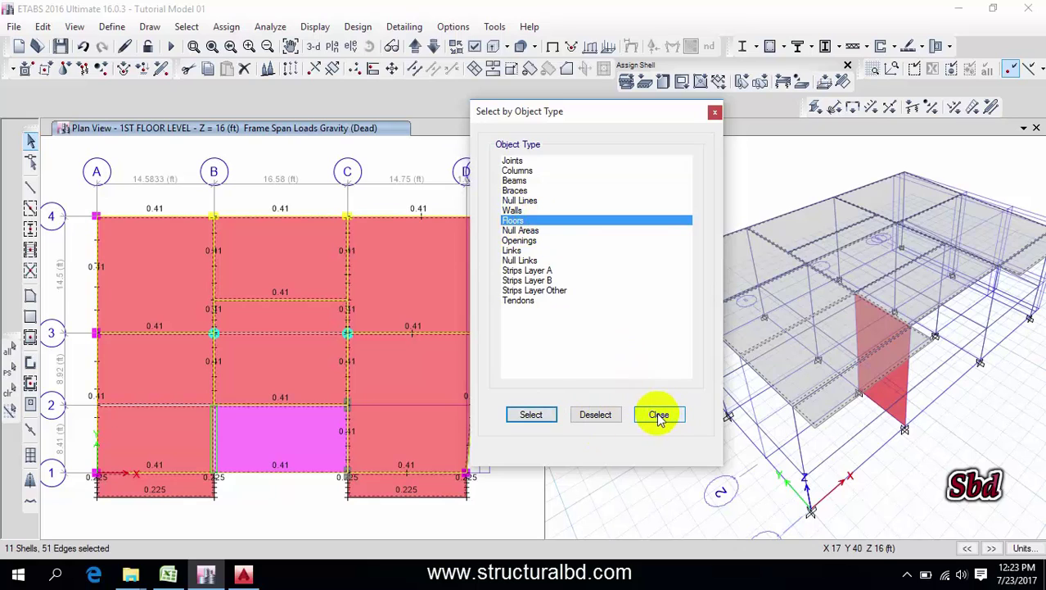
pyautogui.click(662, 415)
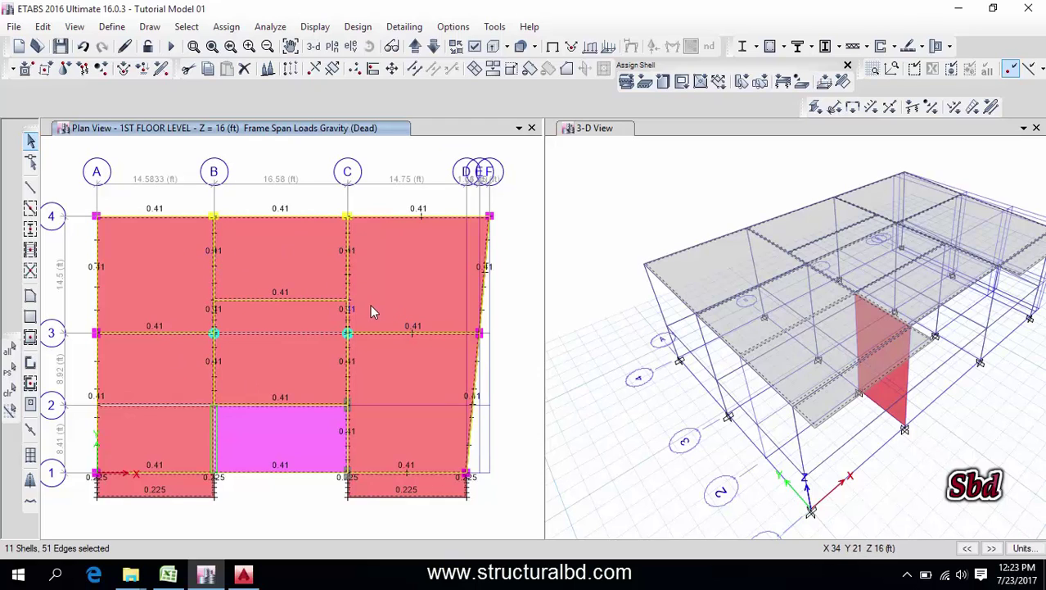
# - Give the floors Auto Cookie Cut meshing at beams, wall edges and grids, with a 24 in maximum size
pyautogui.click(229, 28)
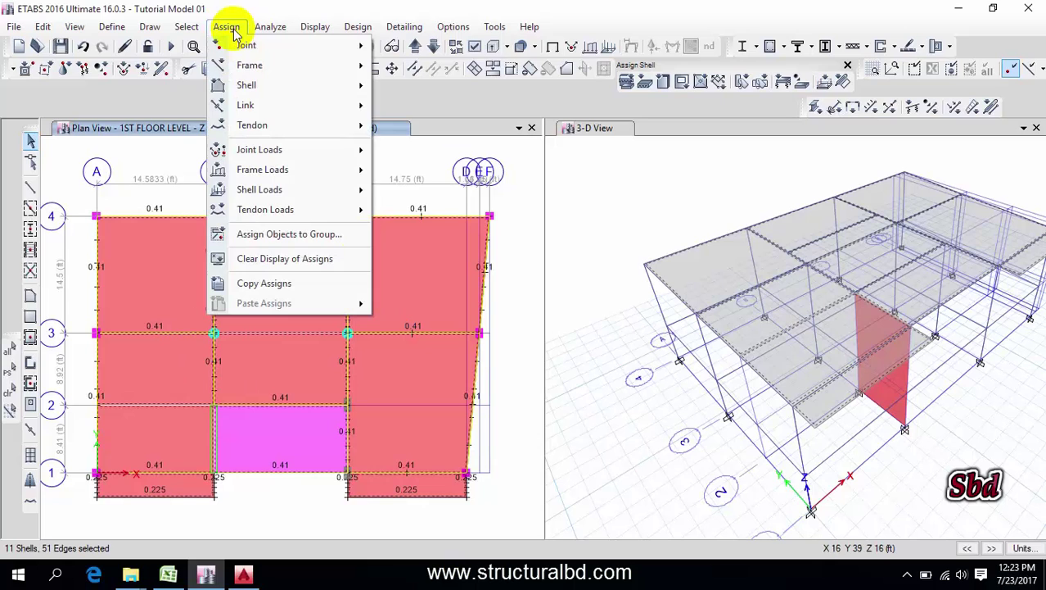
pyautogui.moveTo(256, 90)
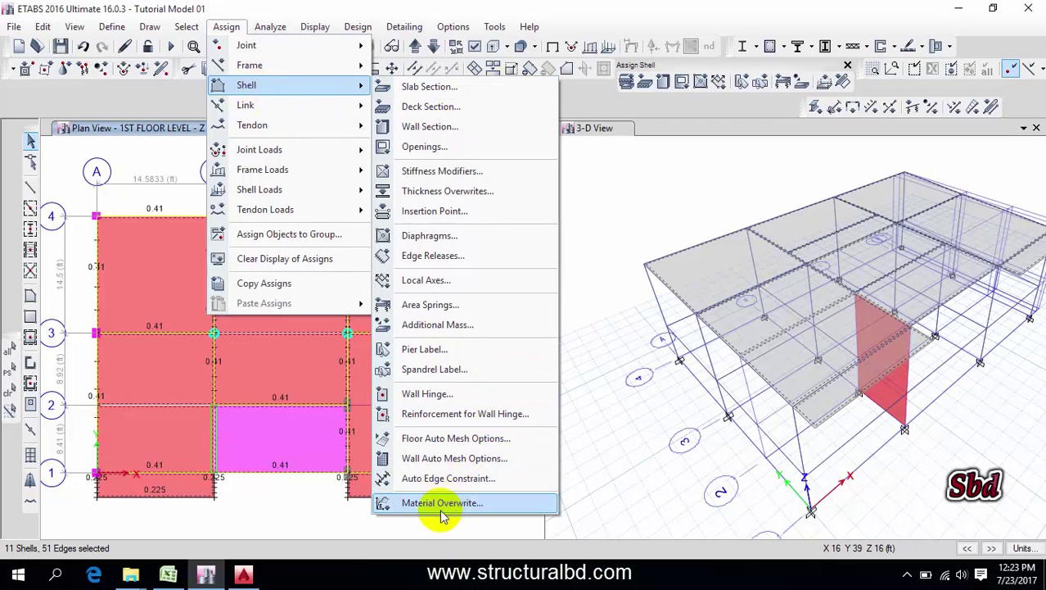
pyautogui.click(443, 440)
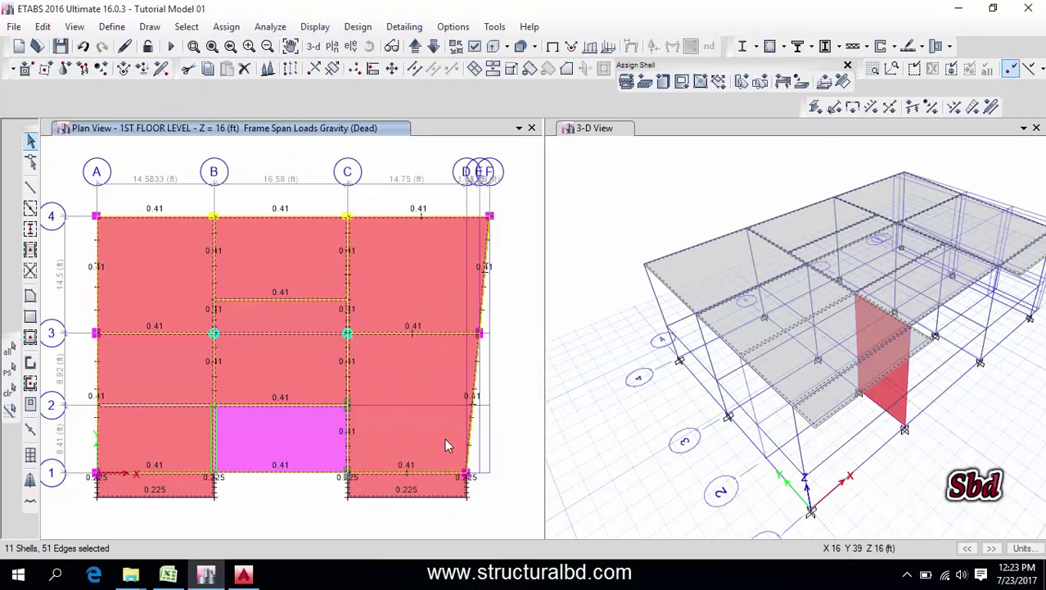
pyautogui.click(296, 257)
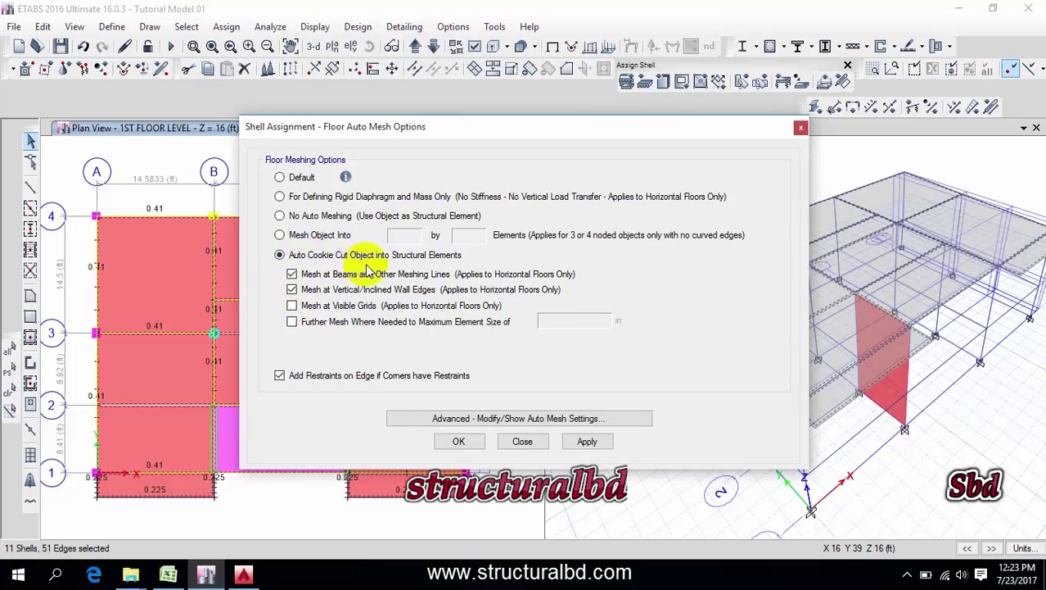
pyautogui.click(311, 307)
pyautogui.click(317, 325)
pyautogui.doubleClick(553, 320)
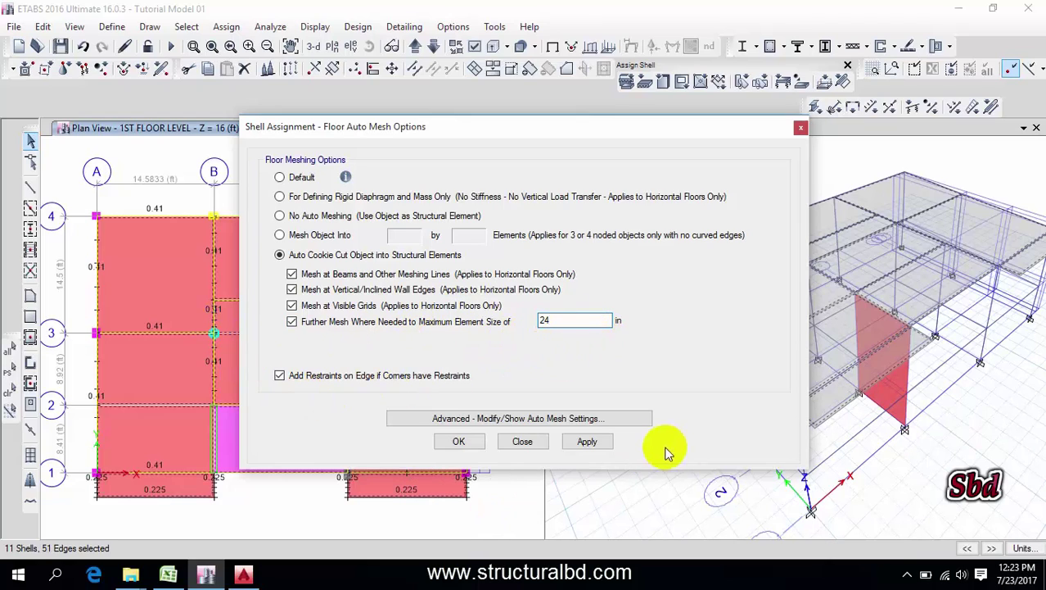
pyautogui.click(588, 442)
pyautogui.click(460, 440)
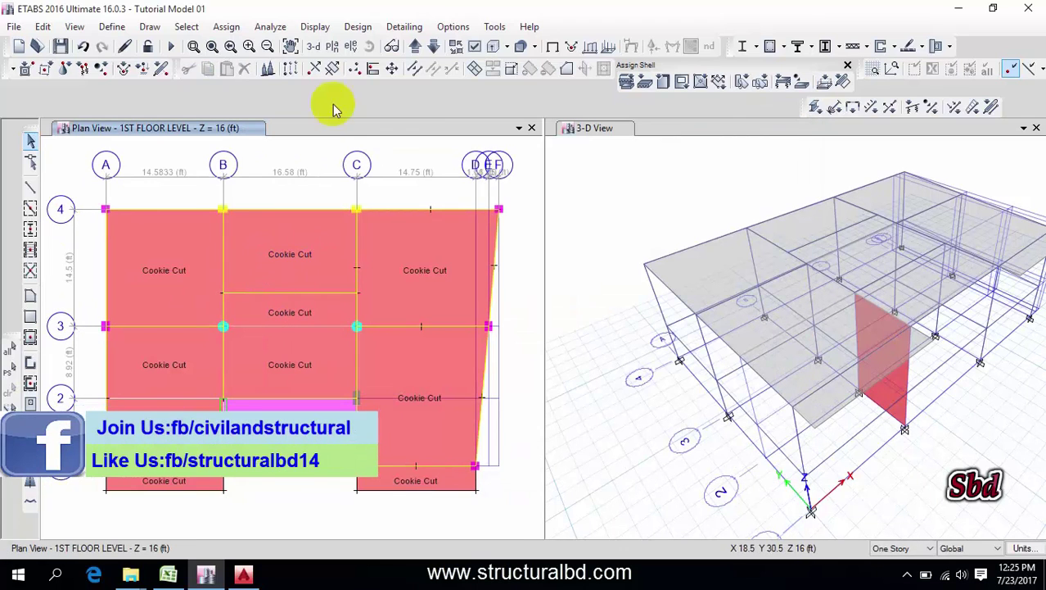
# - Turn on the Shell Analysis Mesh display to preview the floor mesh on the plan
pyautogui.click(475, 46)
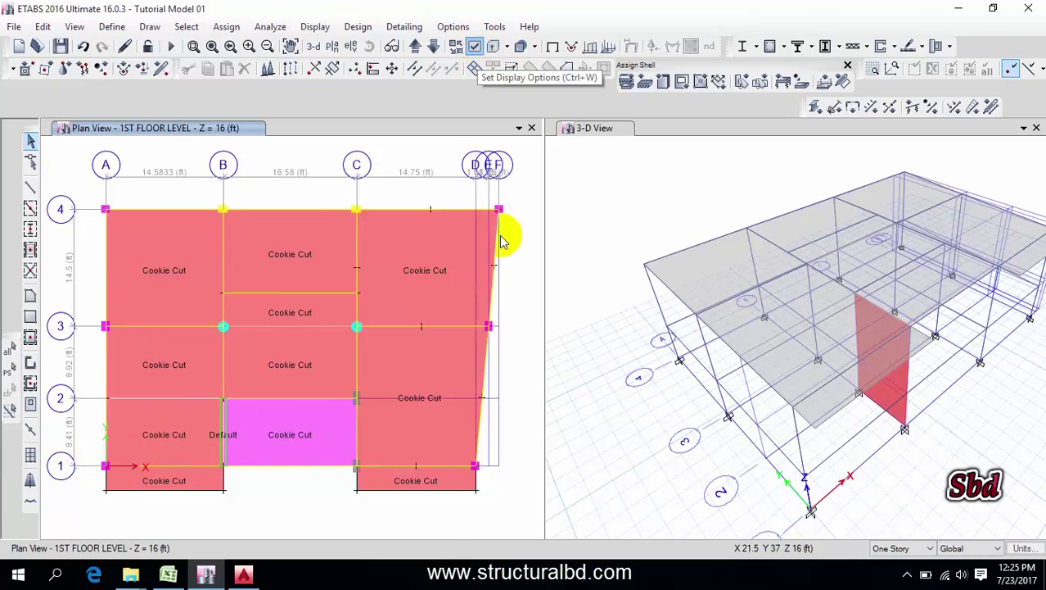
pyautogui.moveTo(217, 13); pyautogui.dragTo(344, 19)
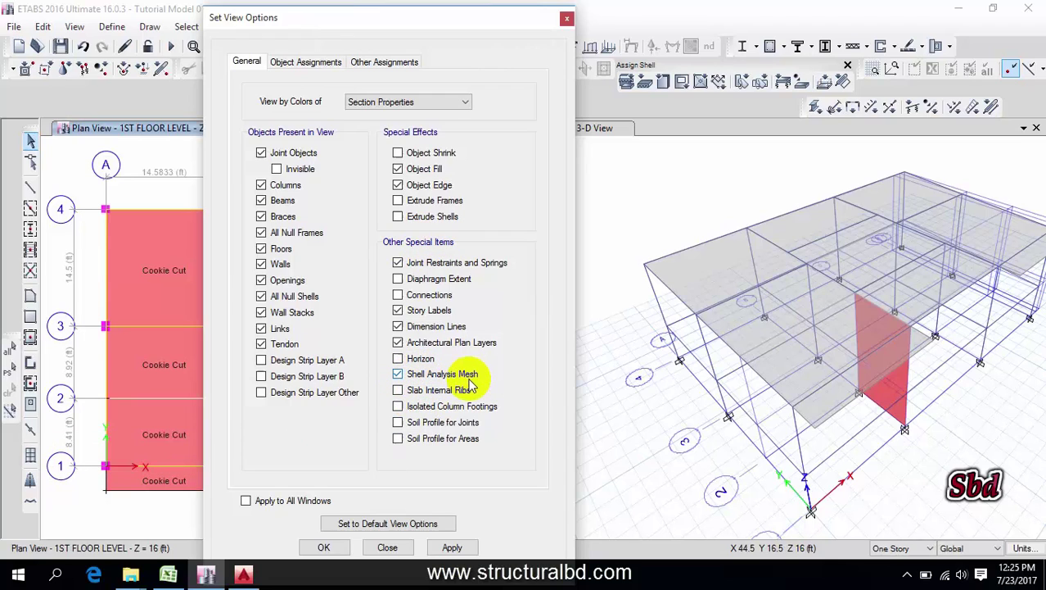
pyautogui.click(452, 547)
pyautogui.click(324, 547)
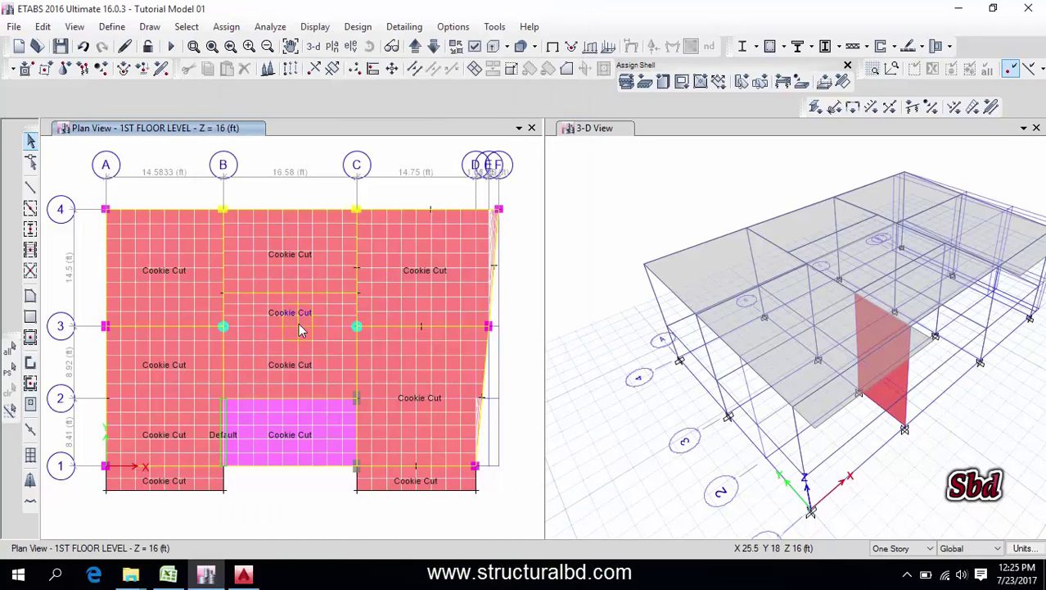
pyautogui.click(314, 393)
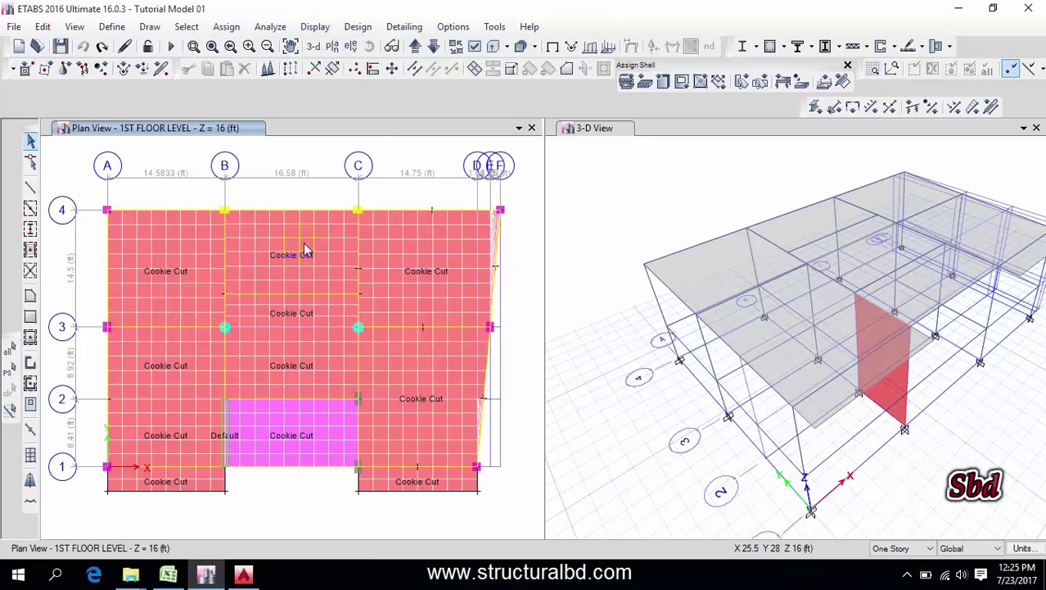
# - Switch the Shell Analysis Mesh display off and pick the B–C/3–4 floor panel
pyautogui.click(456, 73)
pyautogui.click(419, 374)
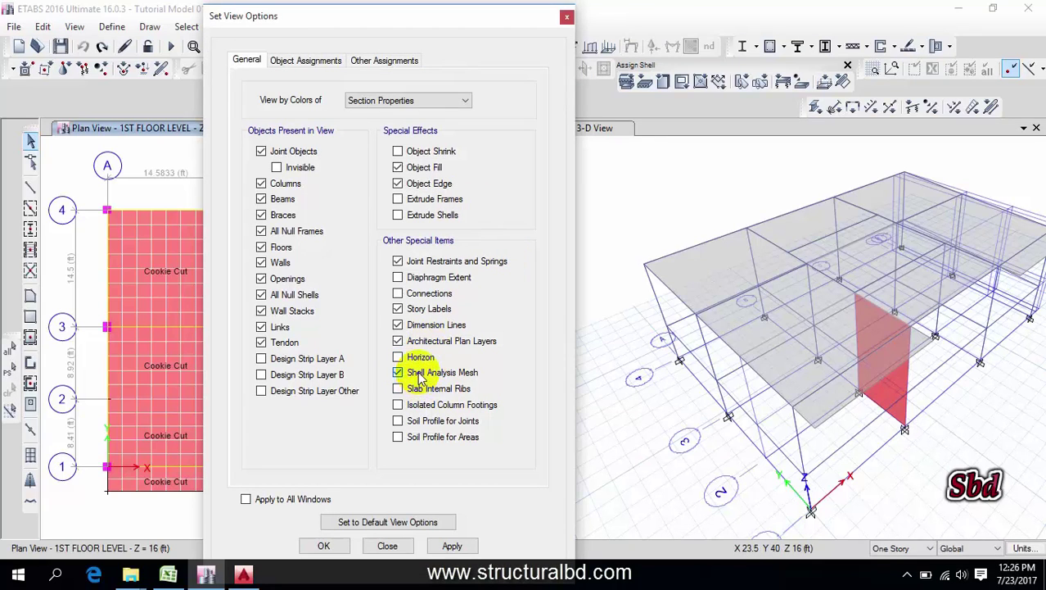
pyautogui.click(452, 545)
pyautogui.click(325, 546)
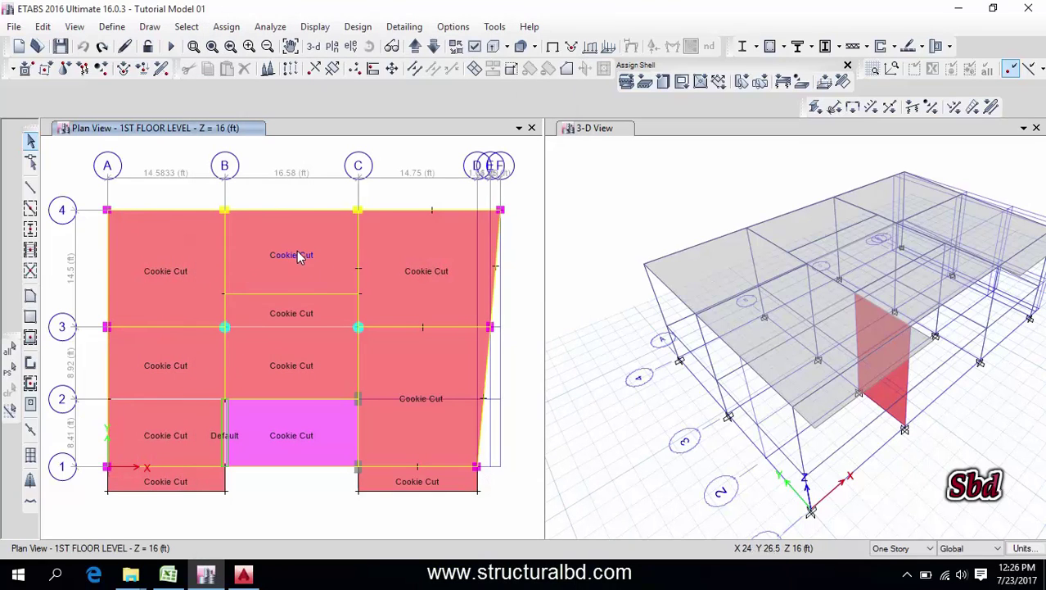
pyautogui.click(300, 257)
pyautogui.click(299, 257)
# - Divide the B–C/3–4 floor slab into an 8 by 8 grid of smaller shells
pyautogui.click(289, 267)
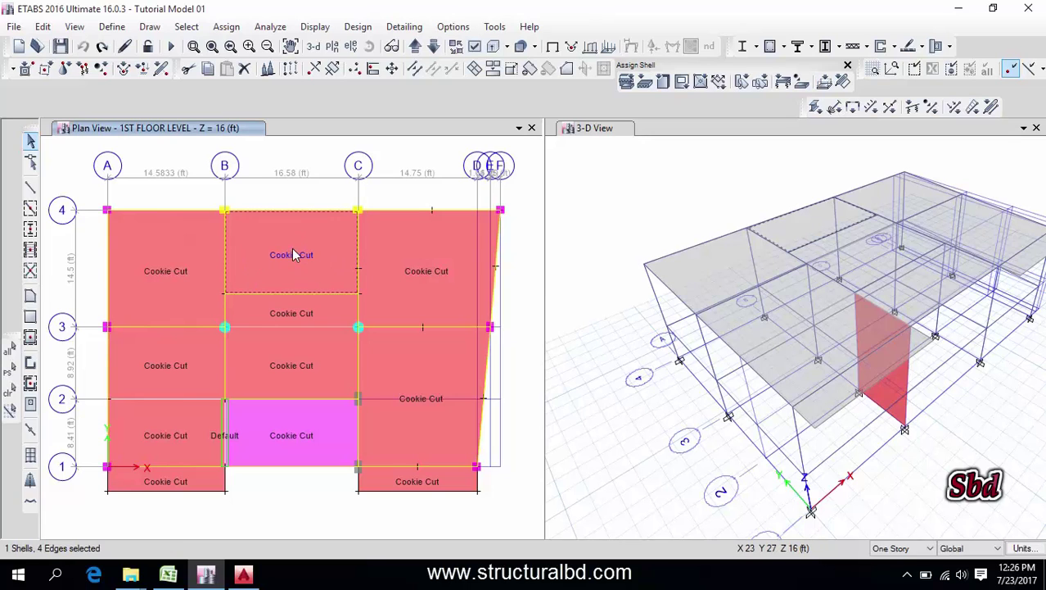
pyautogui.click(42, 27)
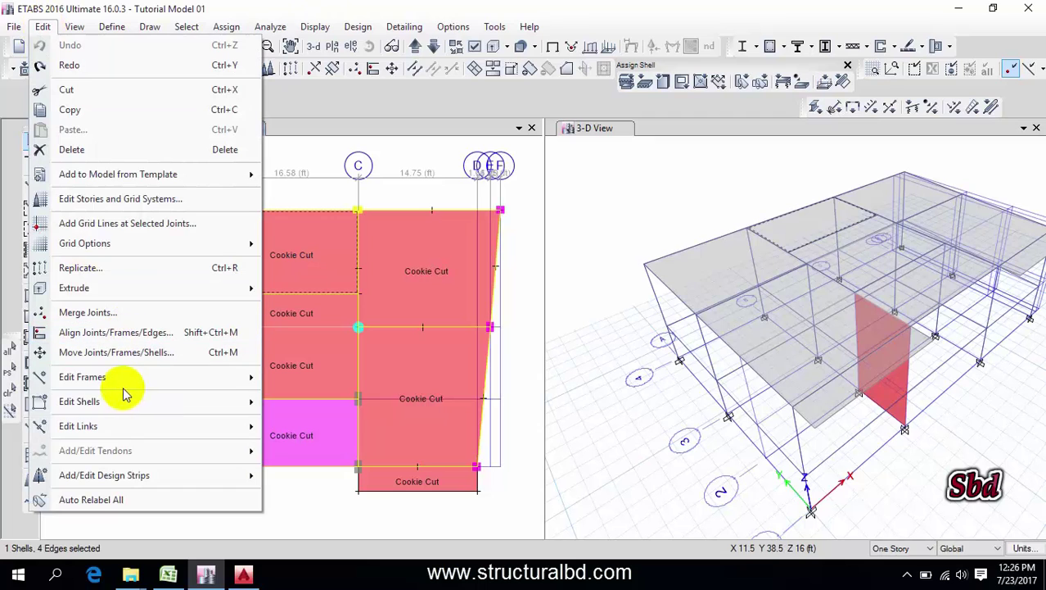
pyautogui.moveTo(116, 402)
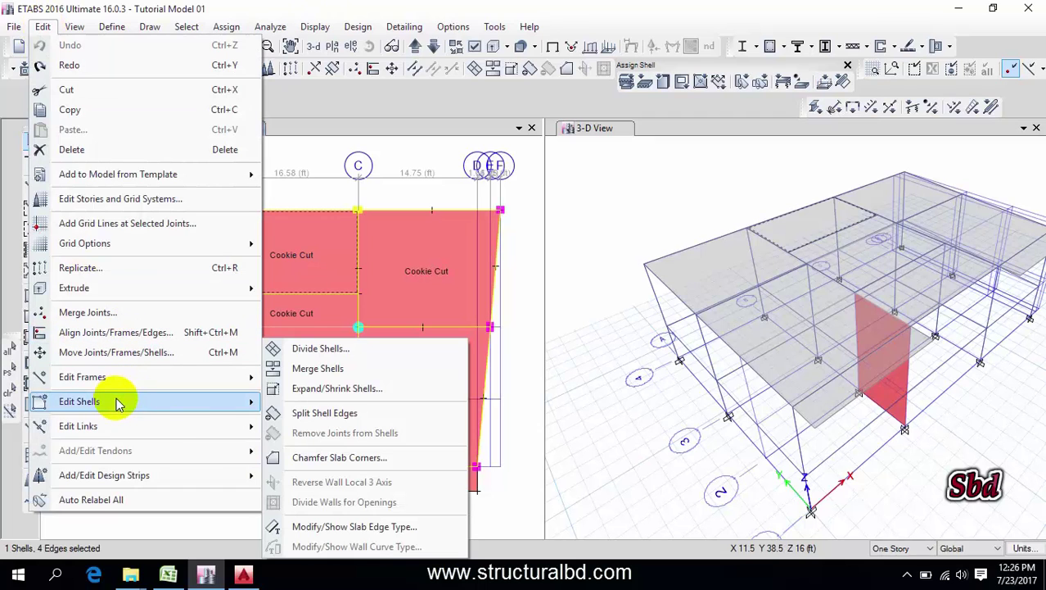
pyautogui.click(316, 348)
pyautogui.moveTo(507, 181); pyautogui.dragTo(640, 175)
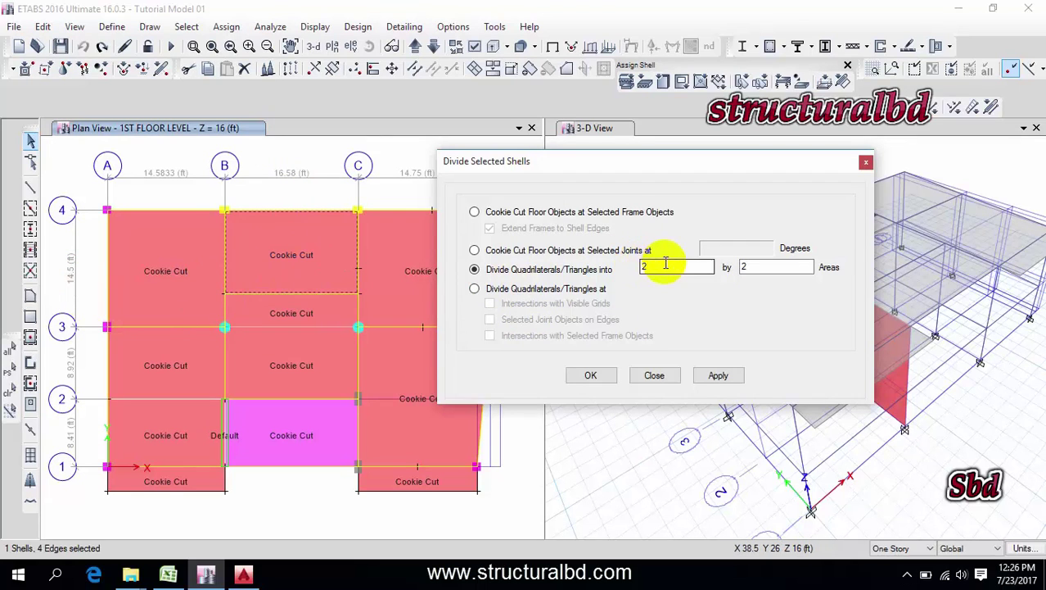
pyautogui.moveTo(661, 266); pyautogui.dragTo(616, 273)
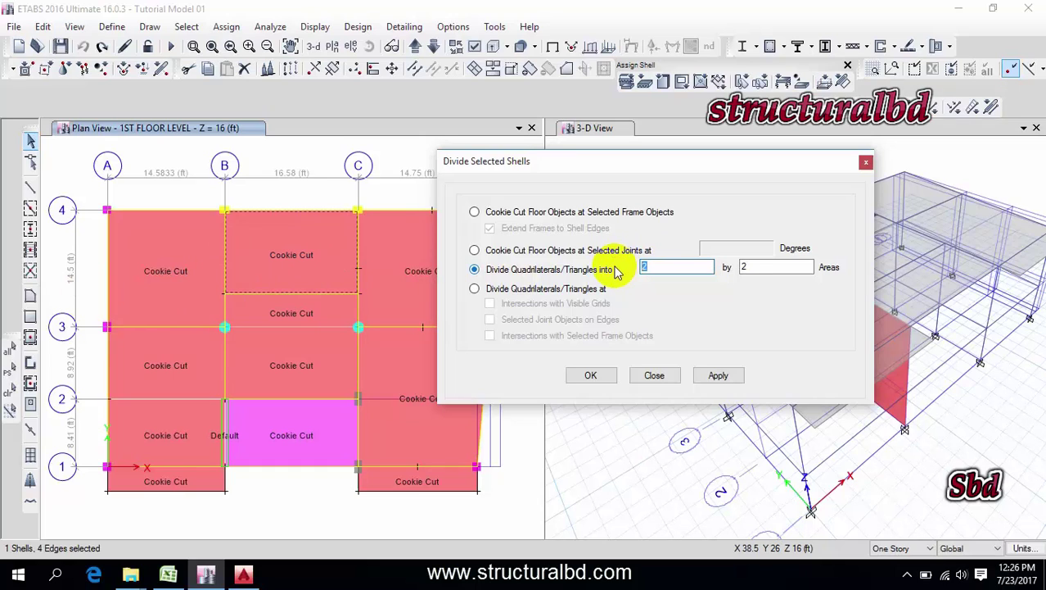
pyautogui.moveTo(757, 265); pyautogui.dragTo(606, 259)
pyautogui.write('5')
pyautogui.write('8')
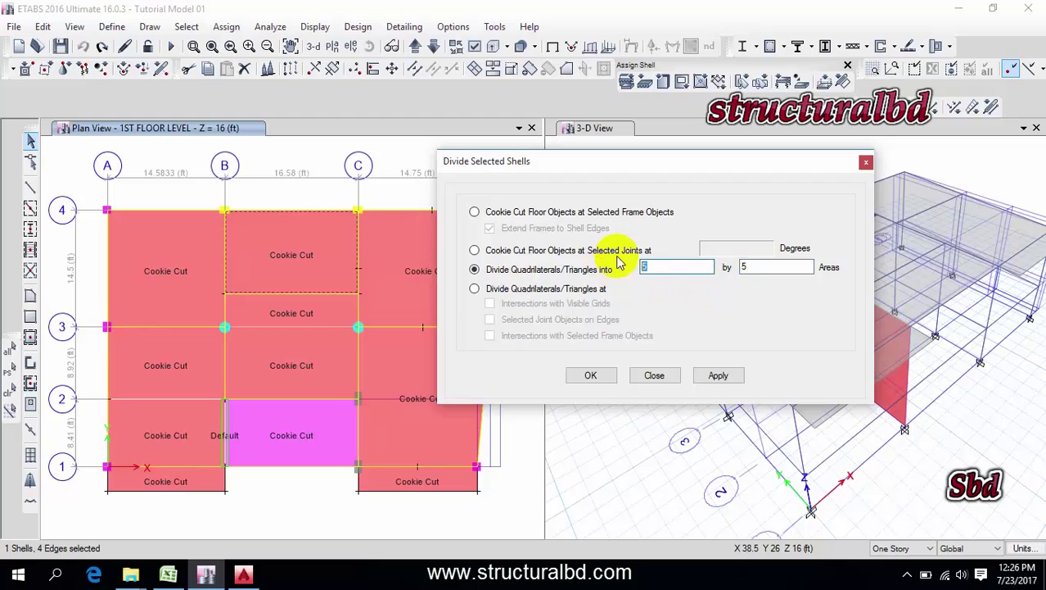
pyautogui.doubleClick(743, 266)
pyautogui.write('8')
pyautogui.click(719, 376)
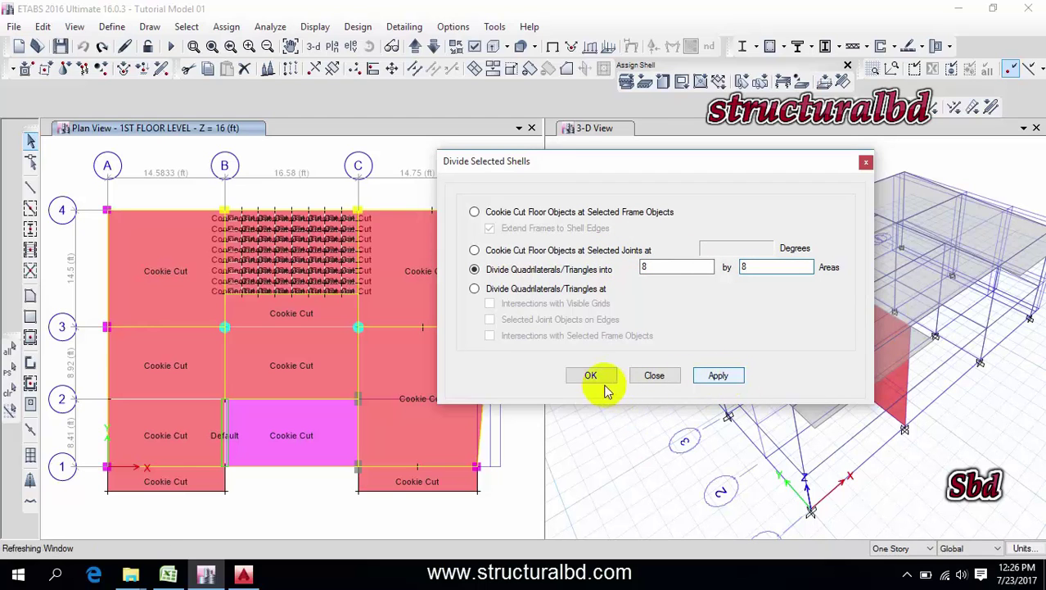
pyautogui.click(591, 375)
pyautogui.scroll(6, 286, 234)
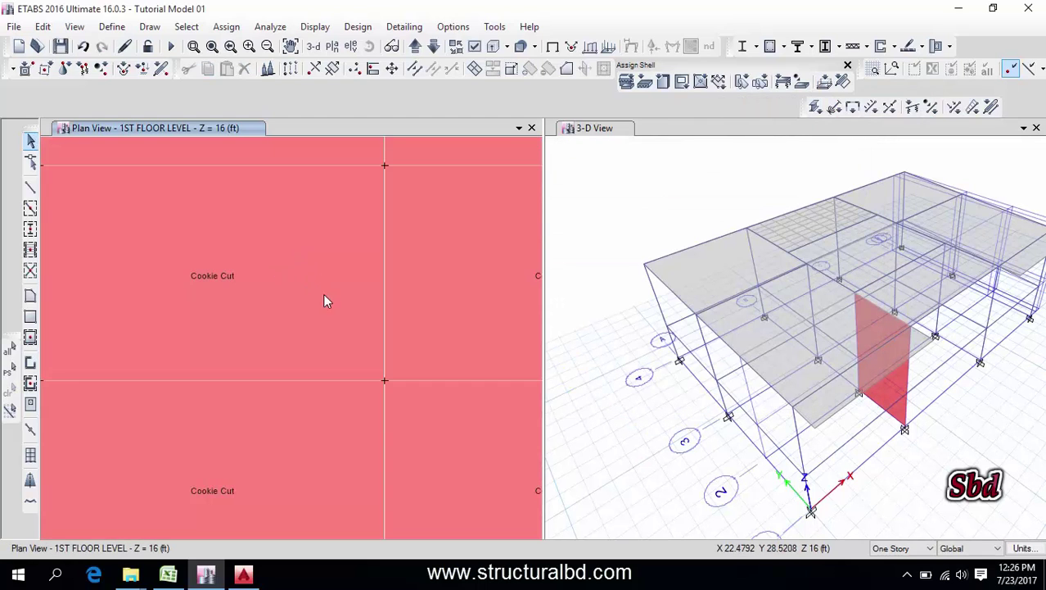
pyautogui.scroll(-3, 334, 309)
pyautogui.scroll(-3, 353, 365)
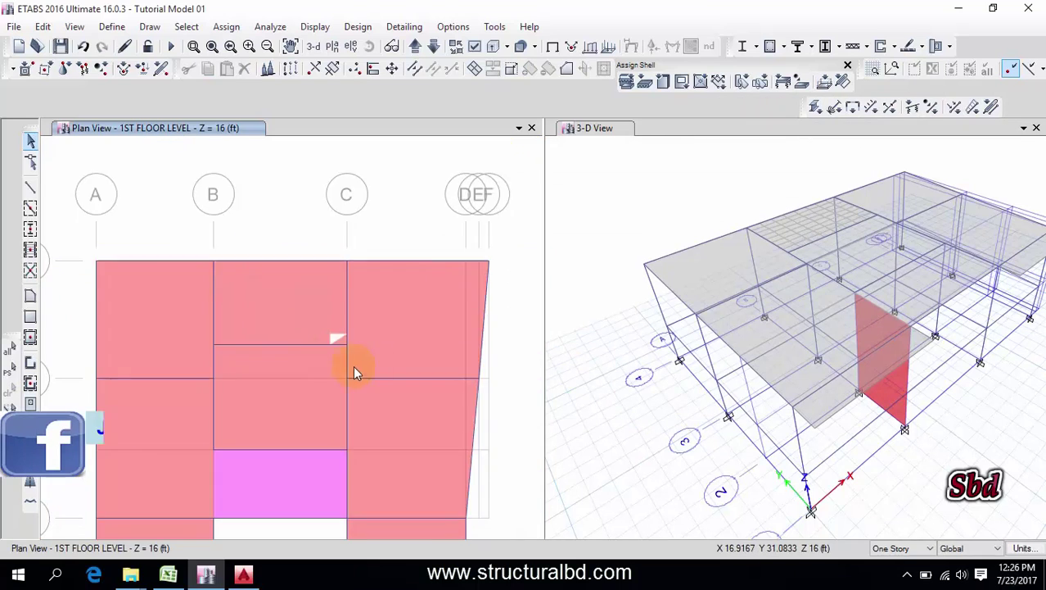
pyautogui.scroll(3, 313, 315)
pyautogui.scroll(-3, 320, 326)
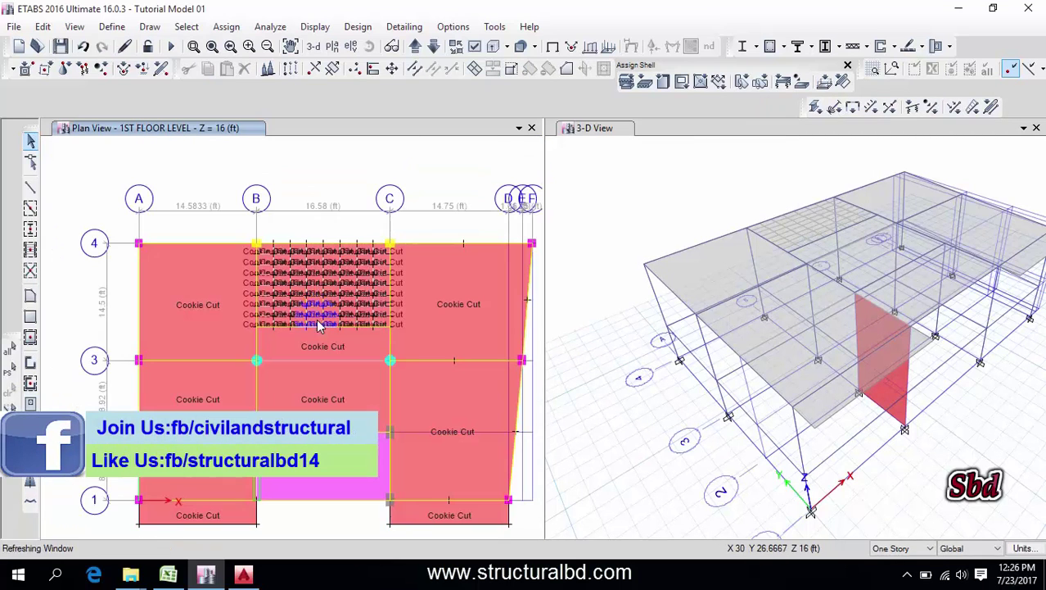
pyautogui.scroll(3, 314, 301)
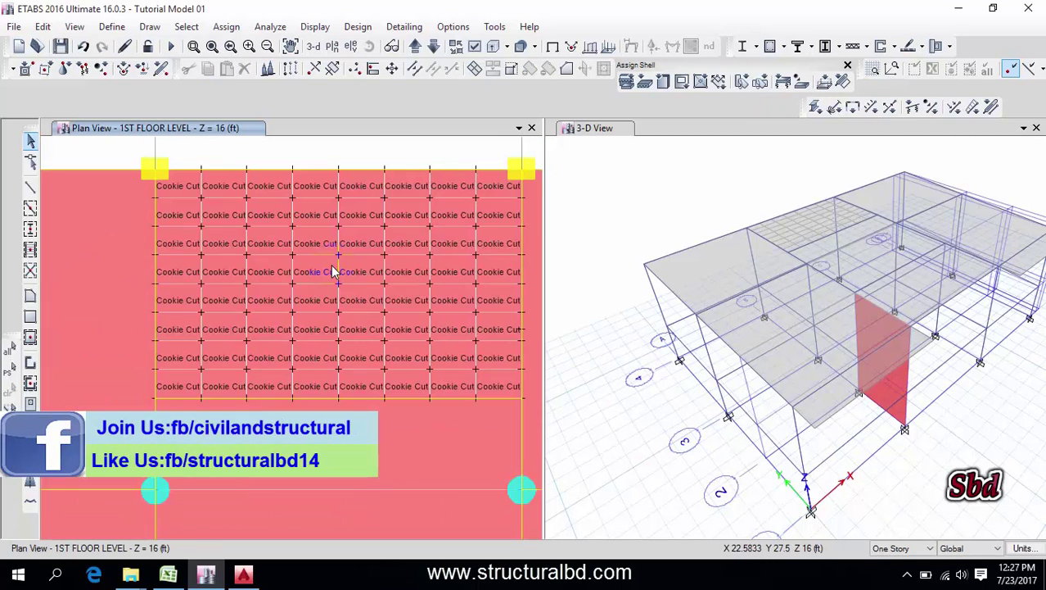
pyautogui.scroll(-5, 313, 285)
pyautogui.scroll(5, 314, 285)
pyautogui.scroll(-2, 299, 297)
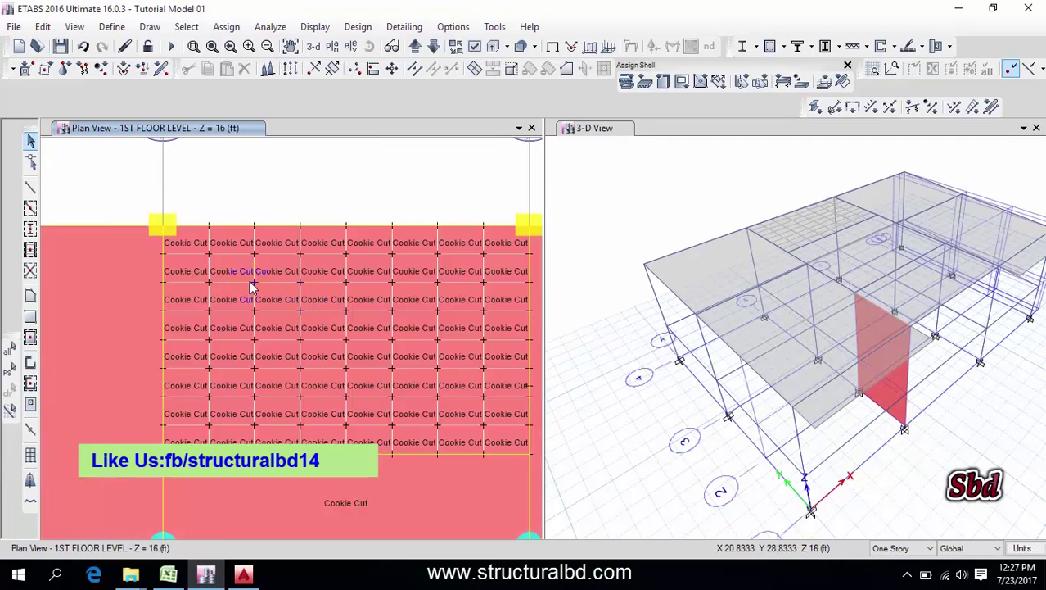
pyautogui.scroll(-3, 299, 246)
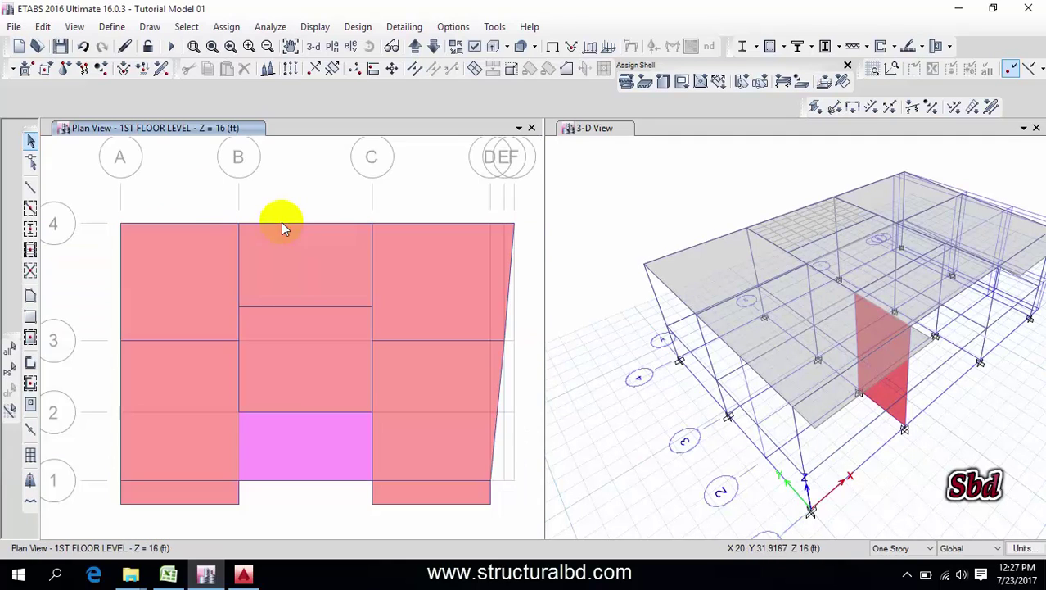
pyautogui.scroll(3, 354, 255)
pyautogui.scroll(2, 360, 258)
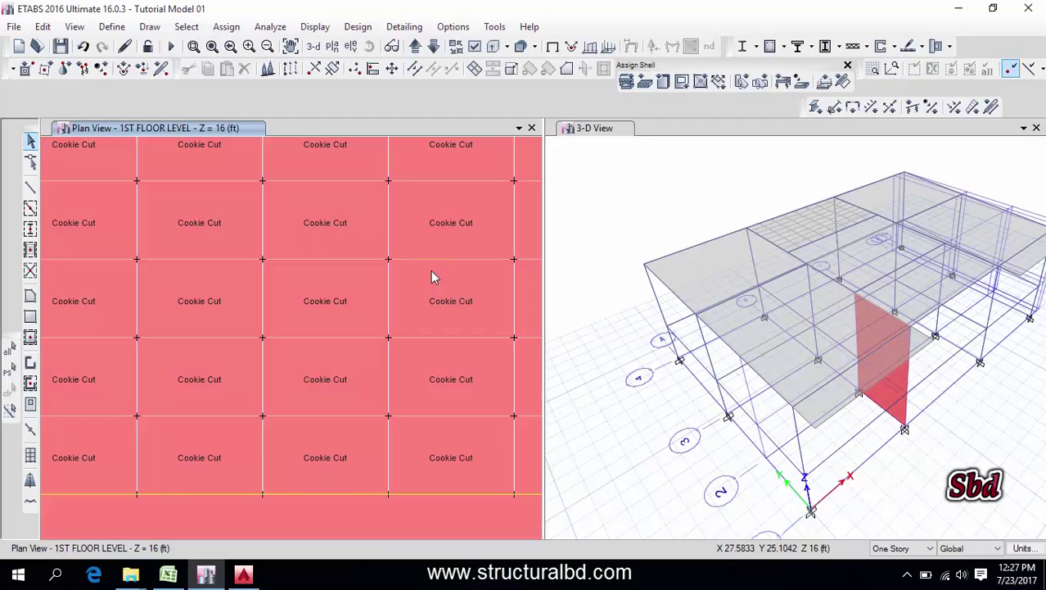
pyautogui.click(441, 217)
pyautogui.click(357, 224)
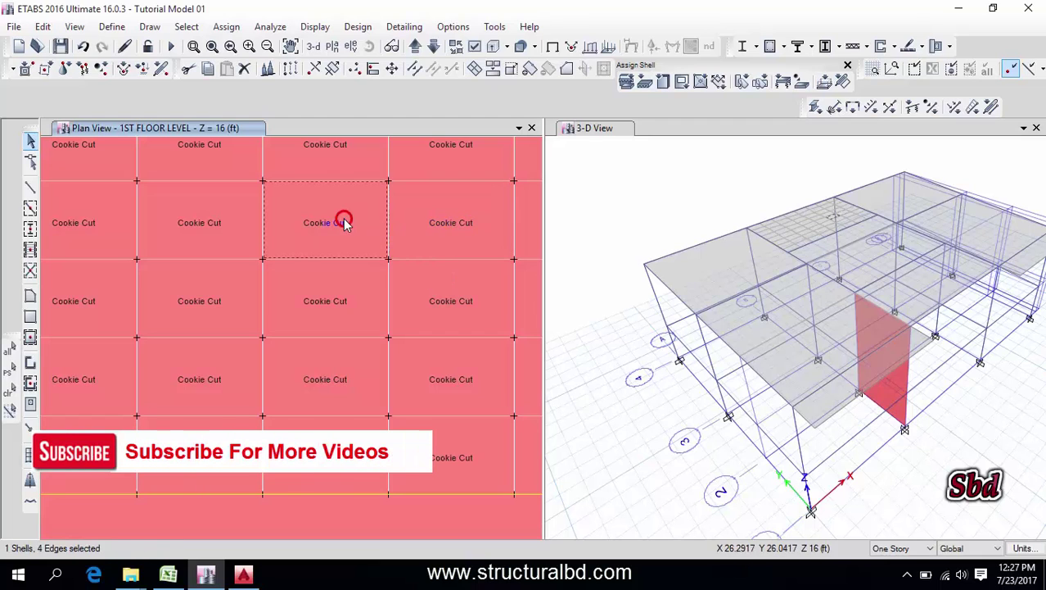
pyautogui.scroll(-3, 361, 237)
pyautogui.scroll(2, 371, 274)
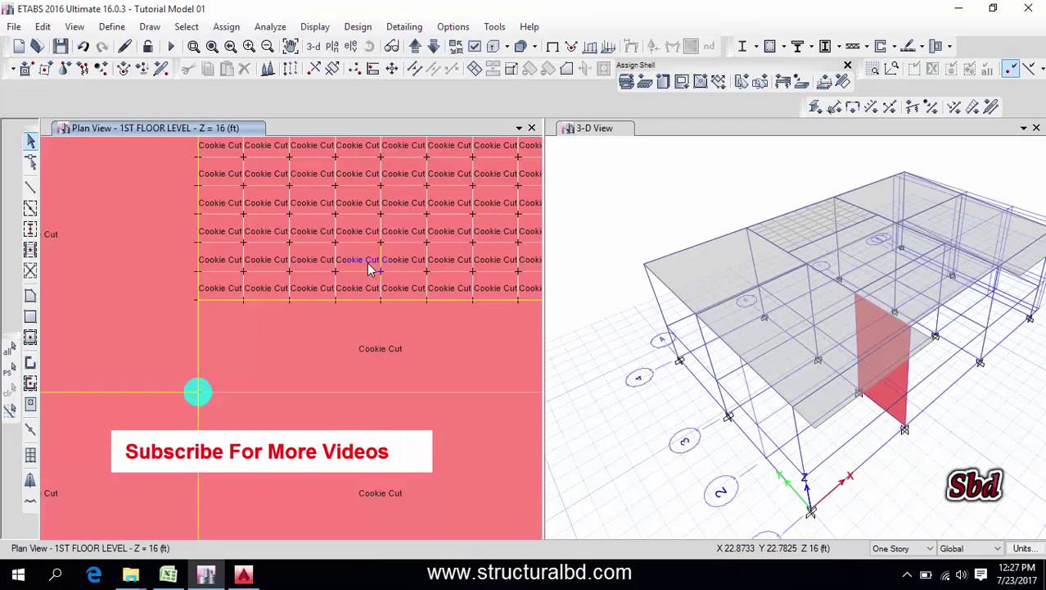
pyautogui.scroll(-4, 411, 285)
pyautogui.scroll(2, 393, 276)
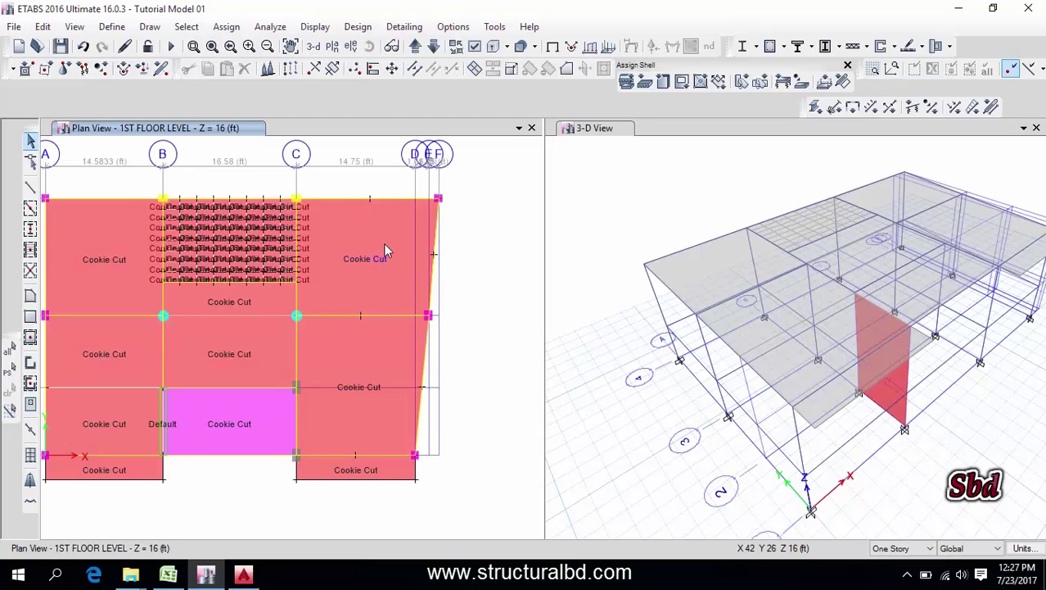
pyautogui.scroll(3, 295, 235)
pyautogui.scroll(-4, 314, 244)
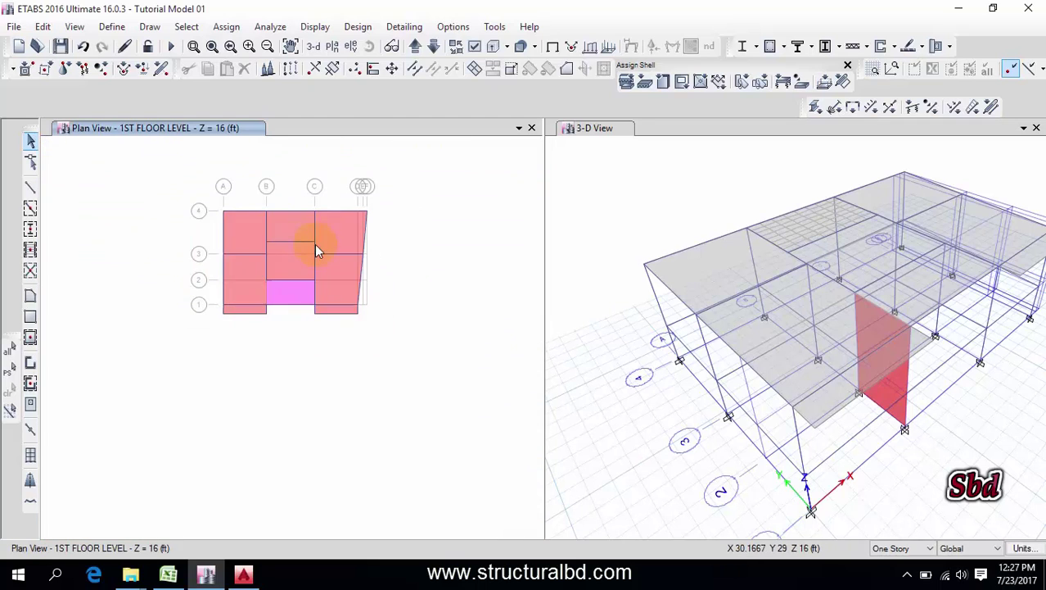
pyautogui.scroll(2, 301, 232)
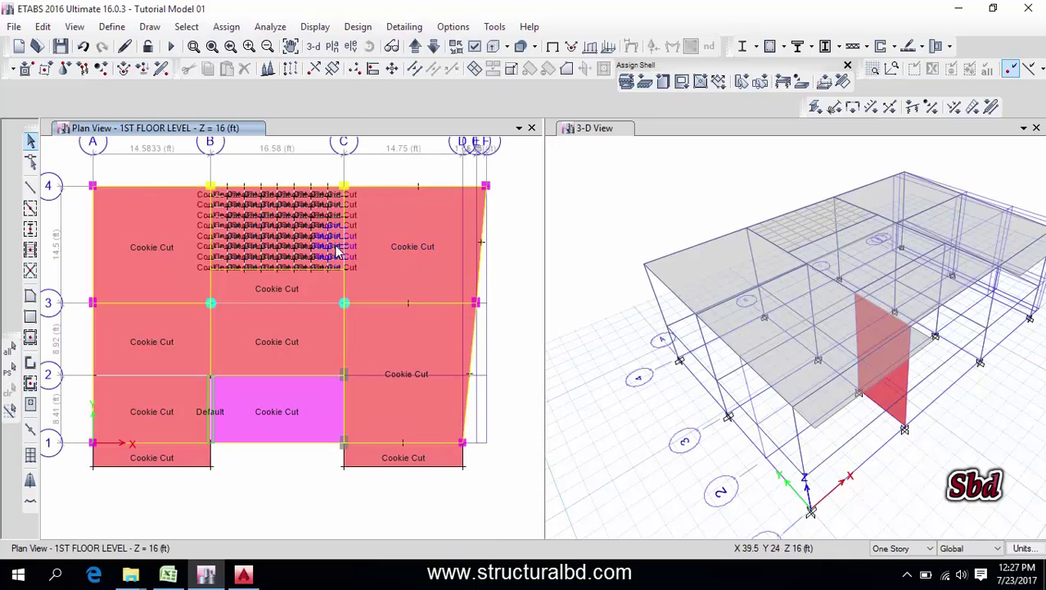
pyautogui.scroll(2, 226, 222)
pyautogui.scroll(-2, 298, 265)
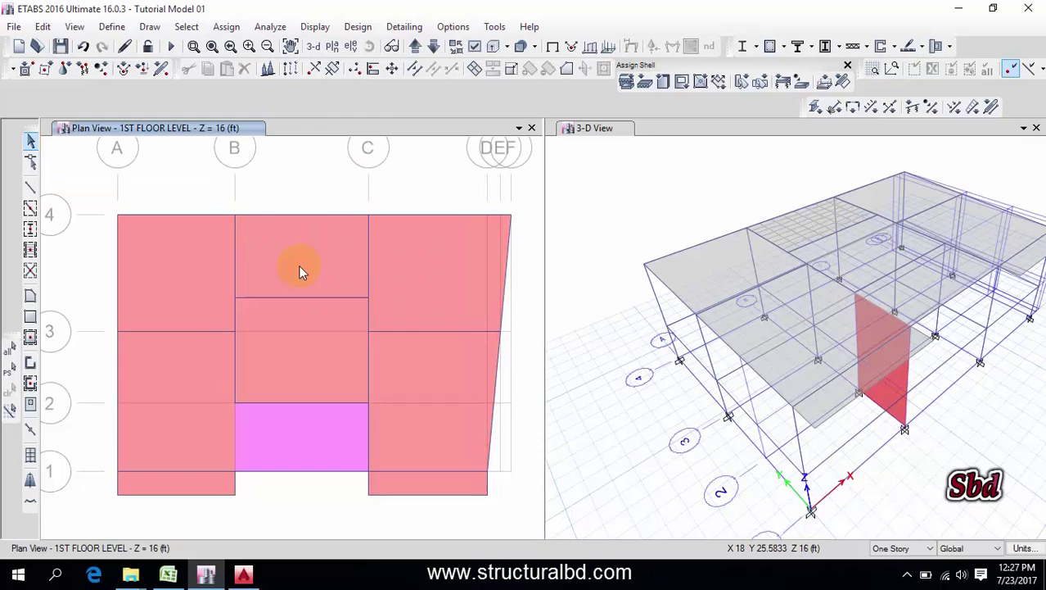
pyautogui.scroll(2, 315, 248)
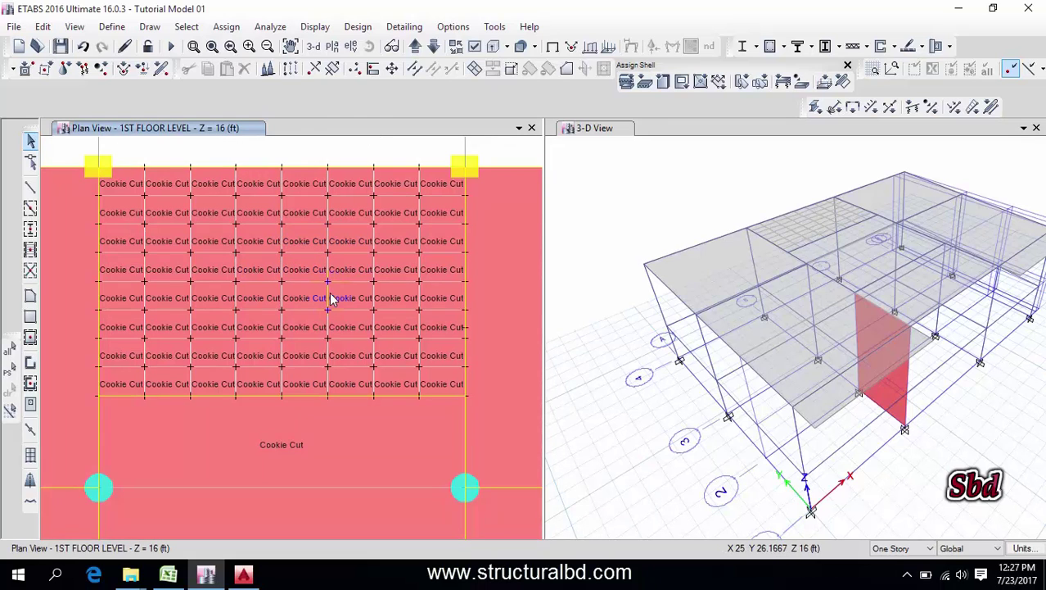
pyautogui.scroll(-2, 292, 255)
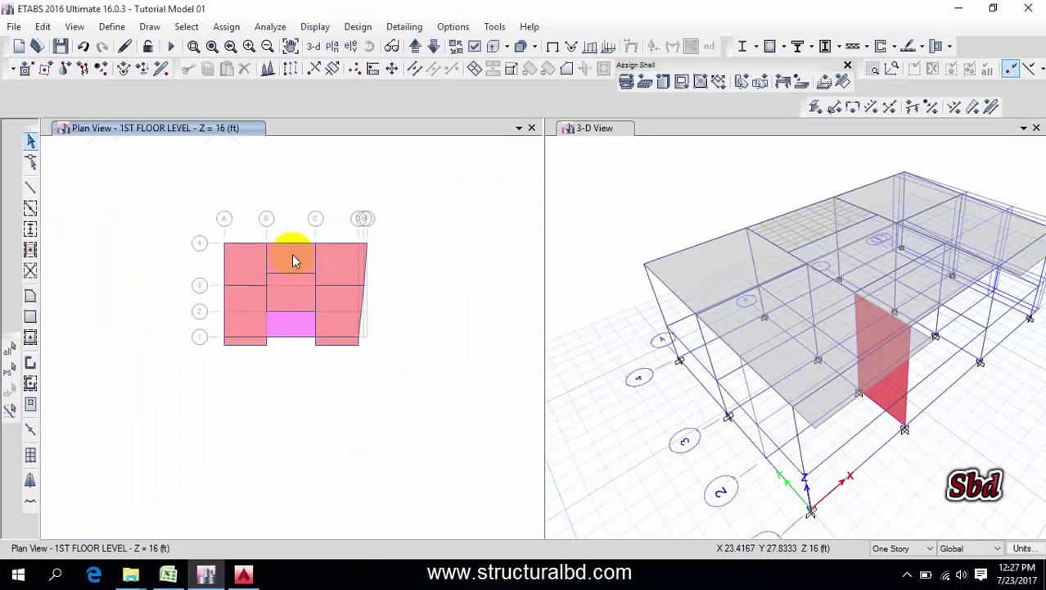
pyautogui.scroll(4, 293, 270)
pyautogui.scroll(-4, 294, 272)
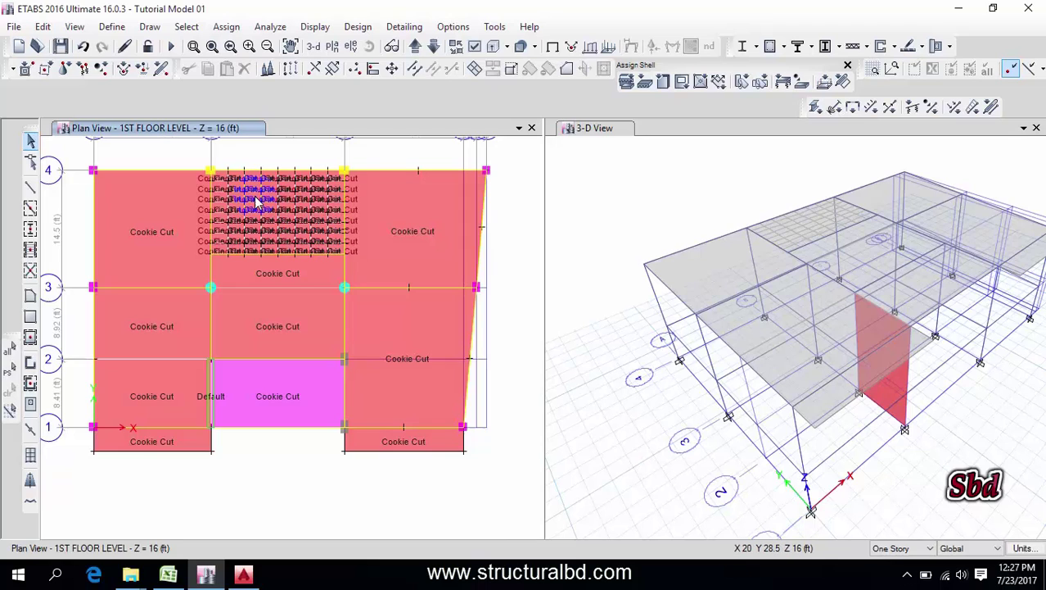
# - Pan and orbit the 3-D view to inspect the red wall
pyautogui.moveTo(308, 272); pyautogui.dragTo(315, 281, button='middle')
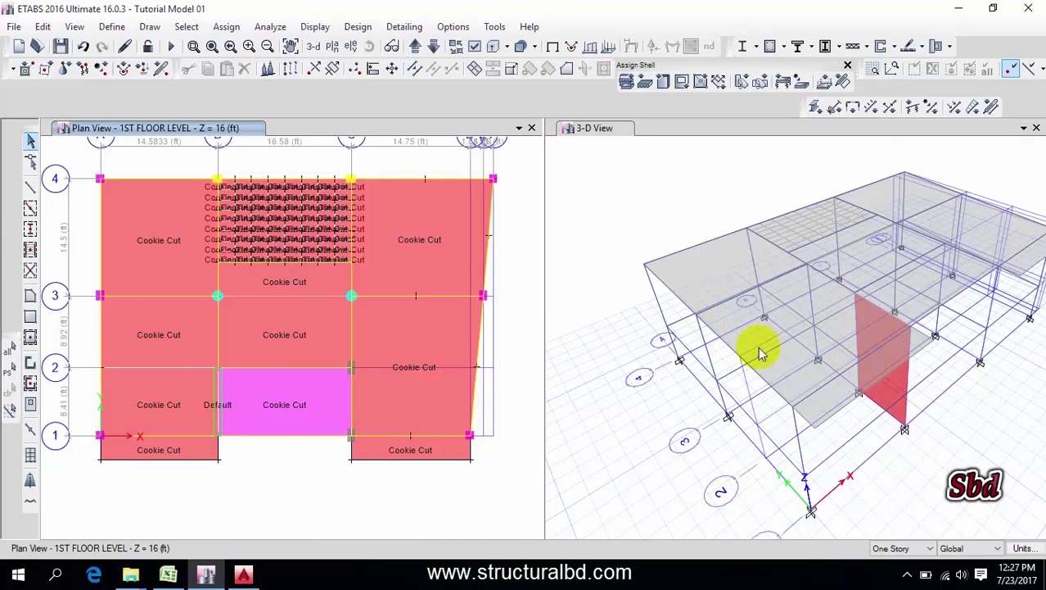
pyautogui.moveTo(759, 345); pyautogui.dragTo(743, 316, button='middle')
pyautogui.keyDown('shift'); pyautogui.moveTo(833, 321); pyautogui.dragTo(849, 374, button='middle'); pyautogui.keyUp('shift')
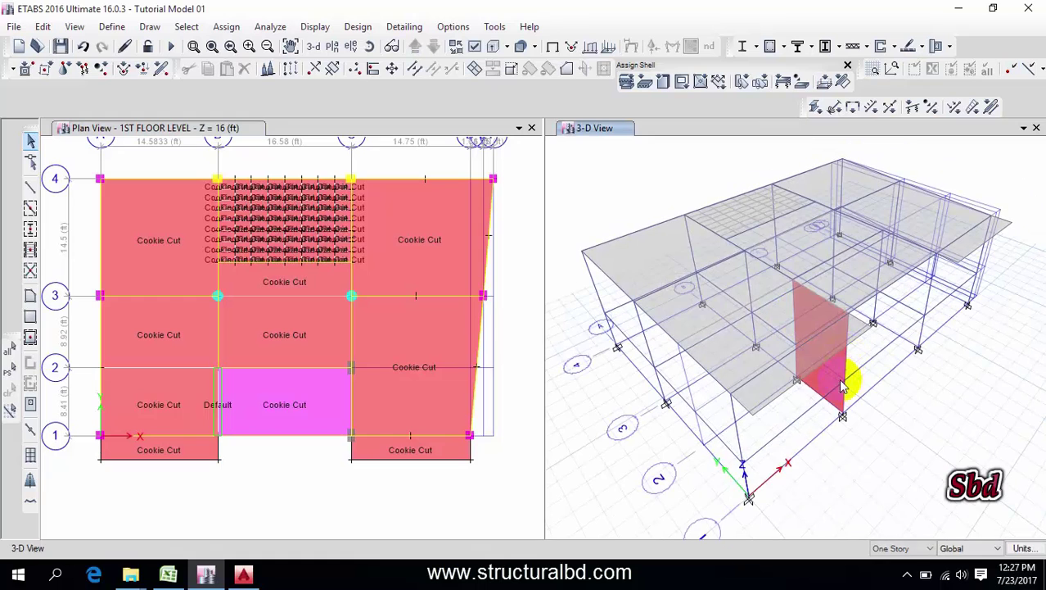
pyautogui.click(836, 390)
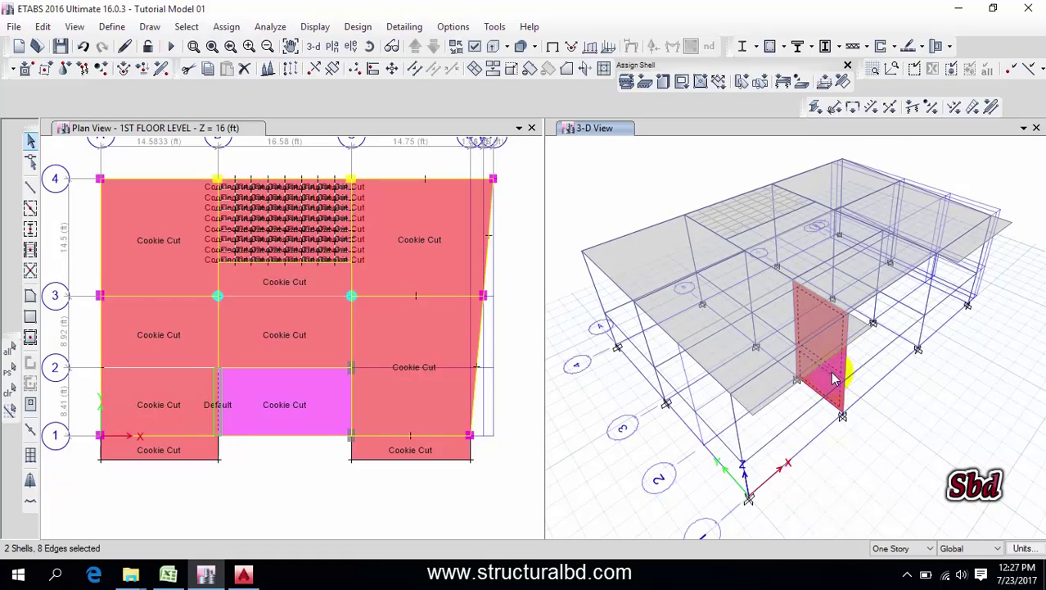
pyautogui.click(839, 370)
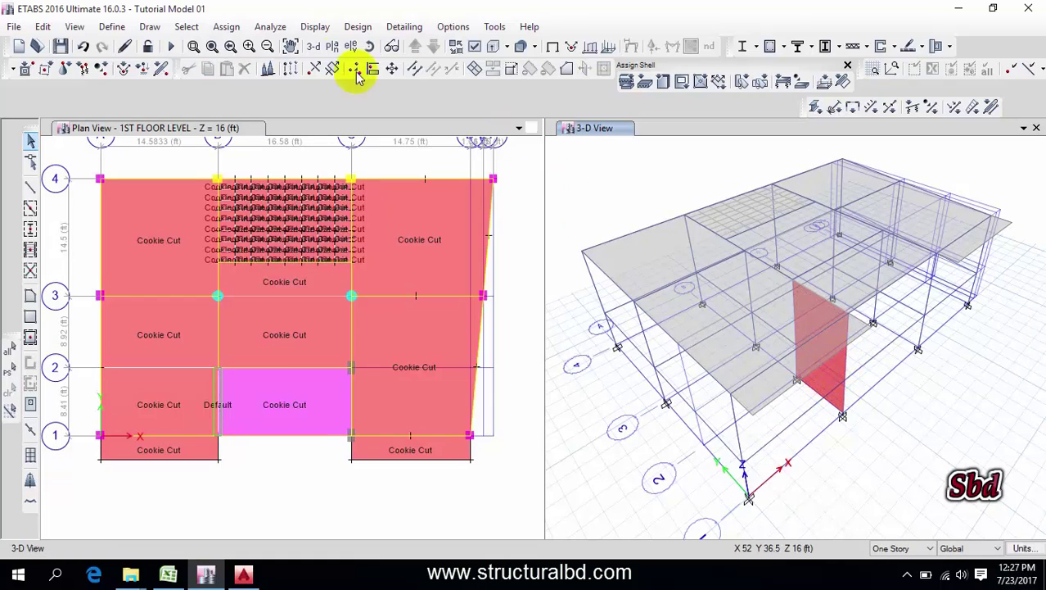
# - Select the model's two wall shells using the Walls object type
pyautogui.click(187, 26)
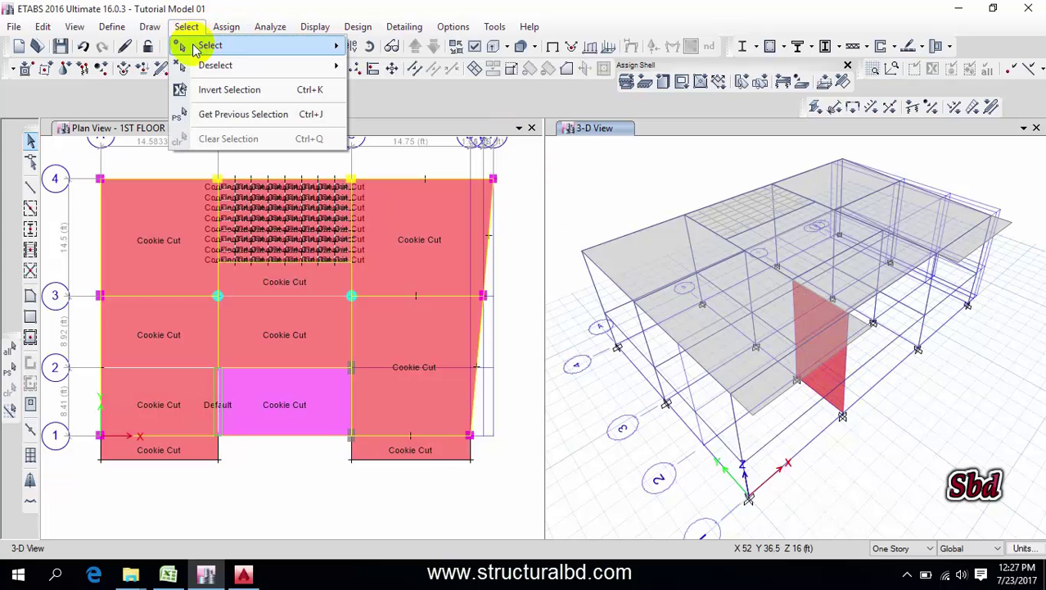
pyautogui.moveTo(211, 45)
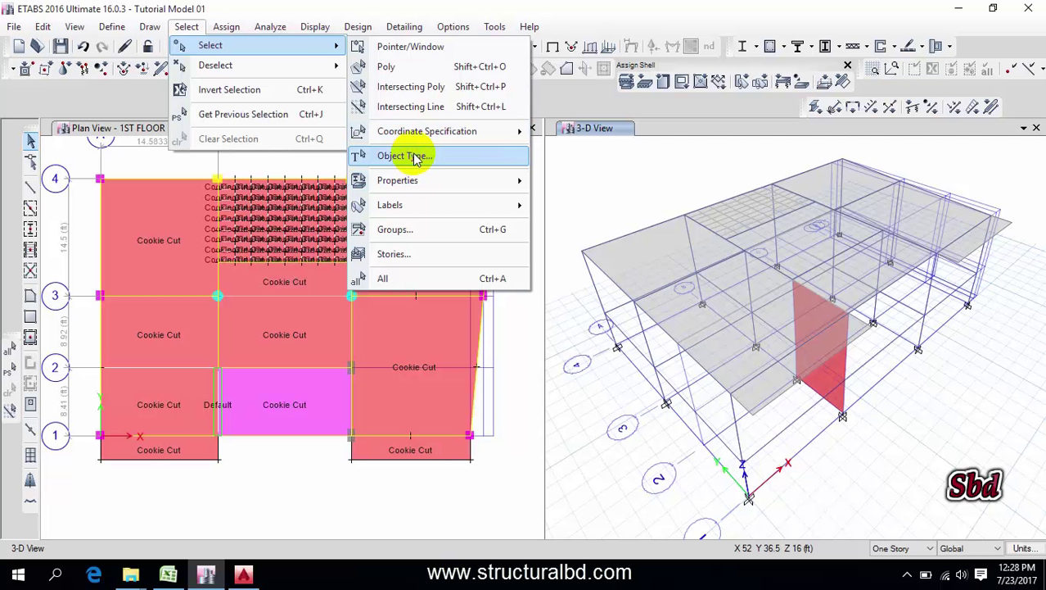
pyautogui.click(416, 156)
pyautogui.click(513, 210)
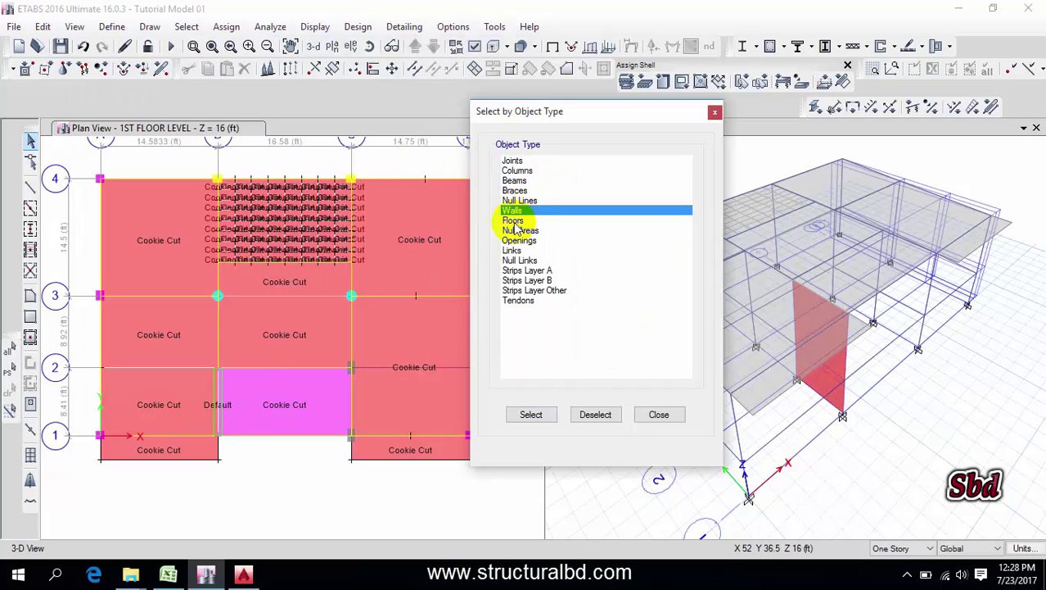
pyautogui.click(530, 414)
pyautogui.click(659, 414)
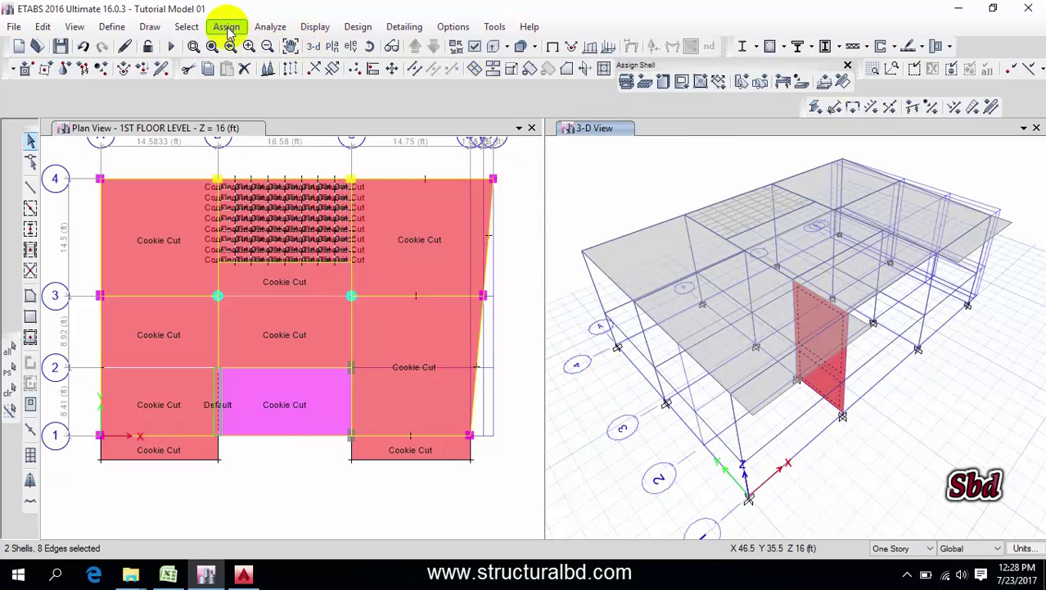
# - Assign Auto Rectangular Mesh with a 2 ft maximum mesh size to the selected walls
pyautogui.click(226, 27)
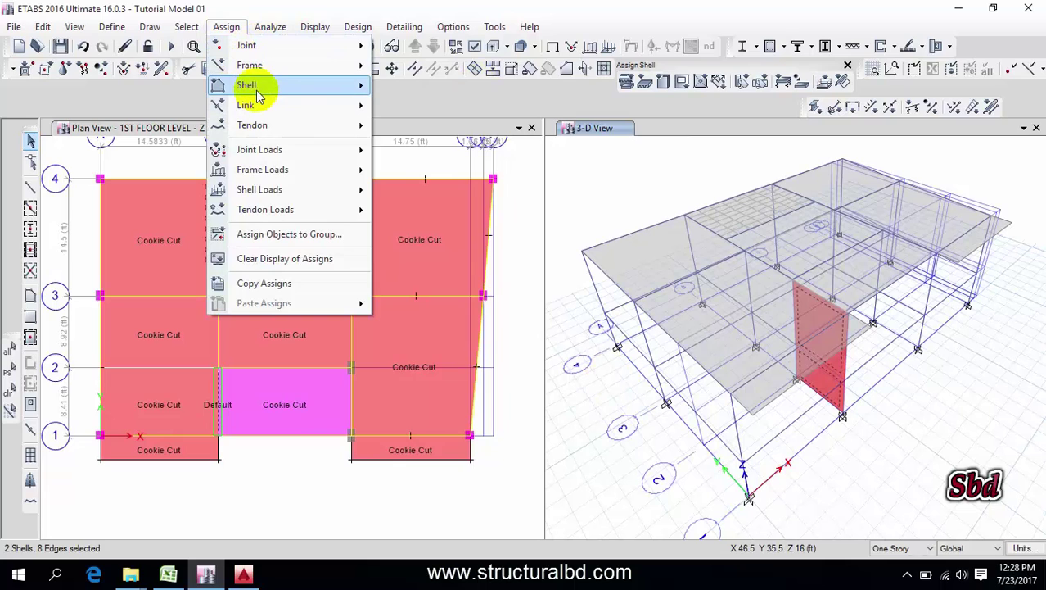
pyautogui.moveTo(255, 86)
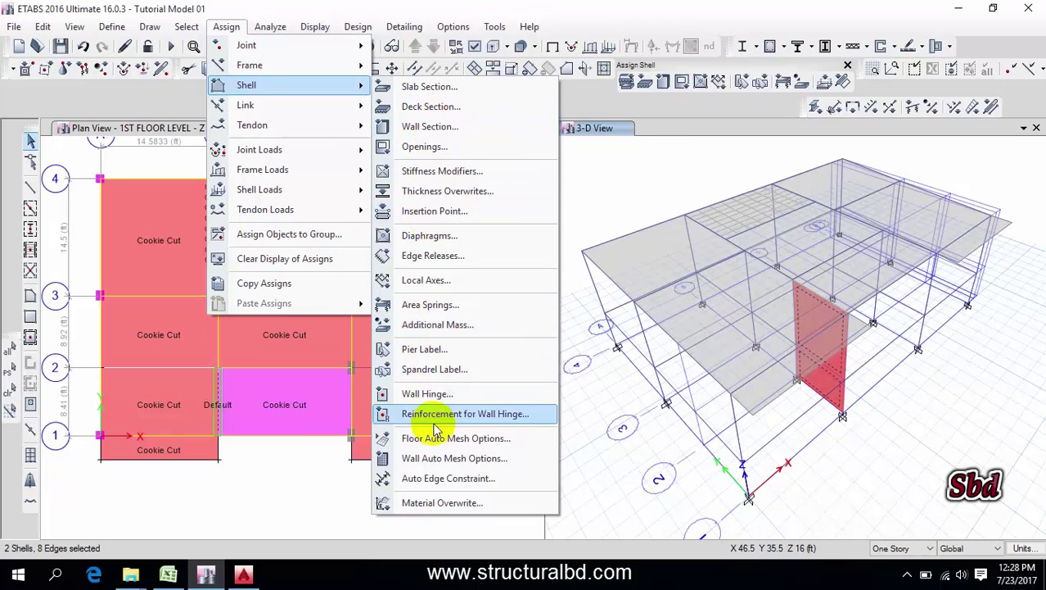
pyautogui.click(438, 460)
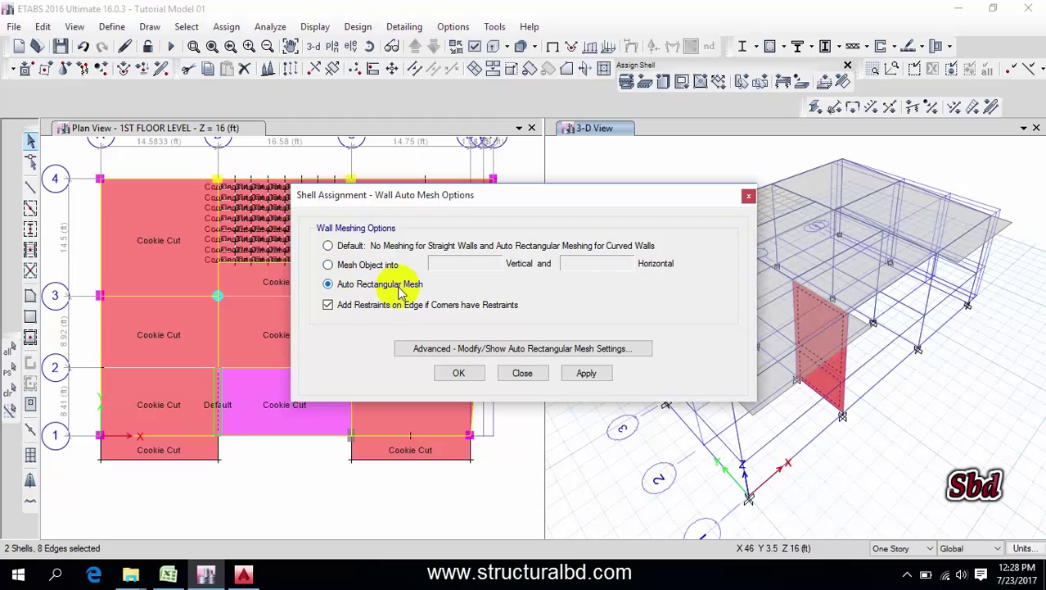
pyautogui.click(481, 348)
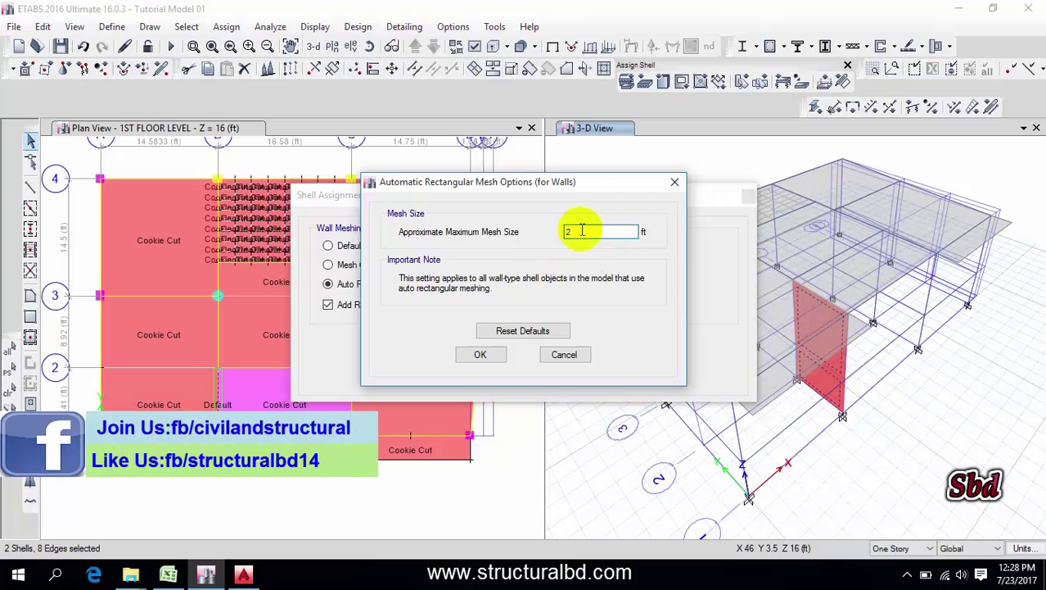
pyautogui.click(478, 353)
pyautogui.click(586, 373)
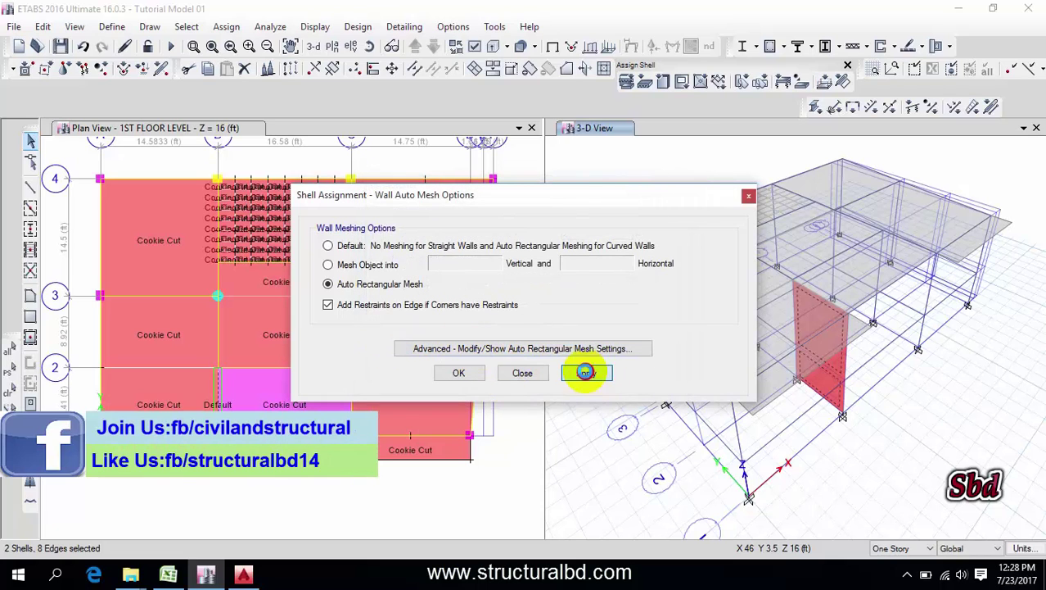
pyautogui.click(459, 372)
pyautogui.moveTo(821, 351); pyautogui.dragTo(754, 395, button='middle')
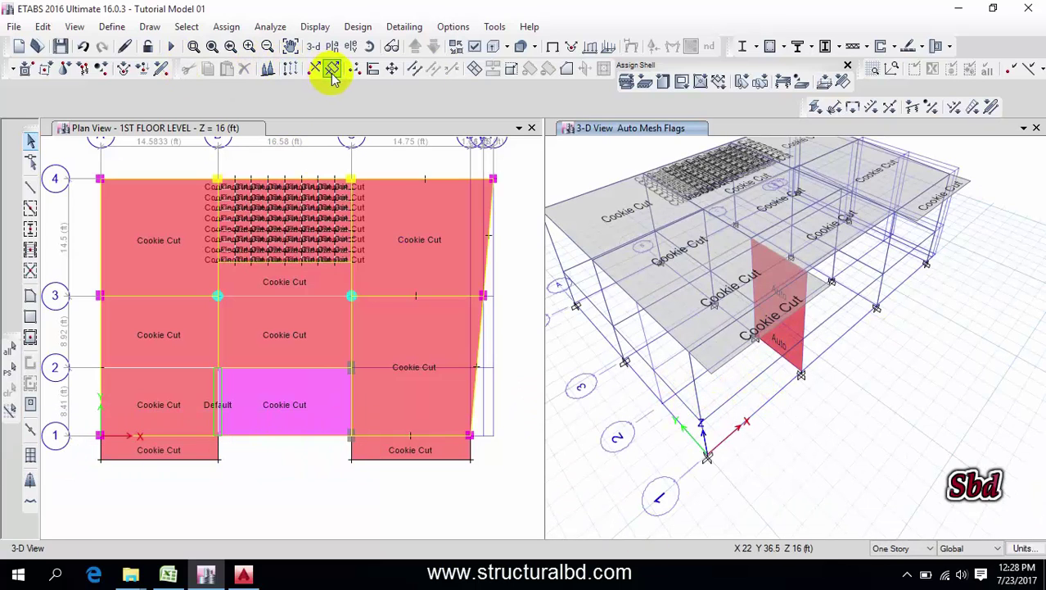
# - Draw an S5 area sloping from first-floor grid point B2 down to ground level as a ramp
pyautogui.click(29, 296)
pyautogui.click(722, 156)
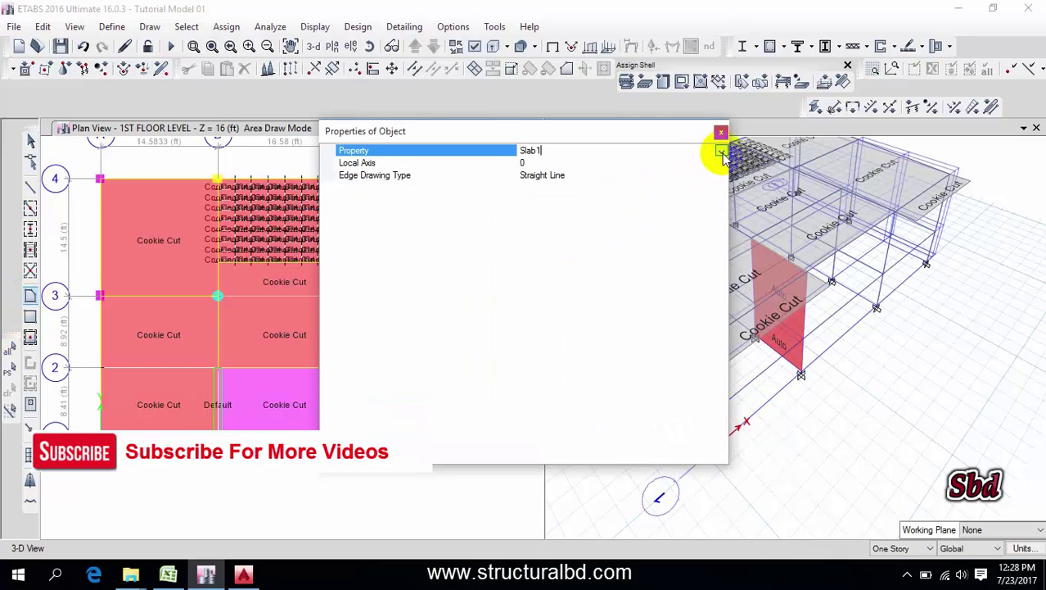
pyautogui.click(721, 151)
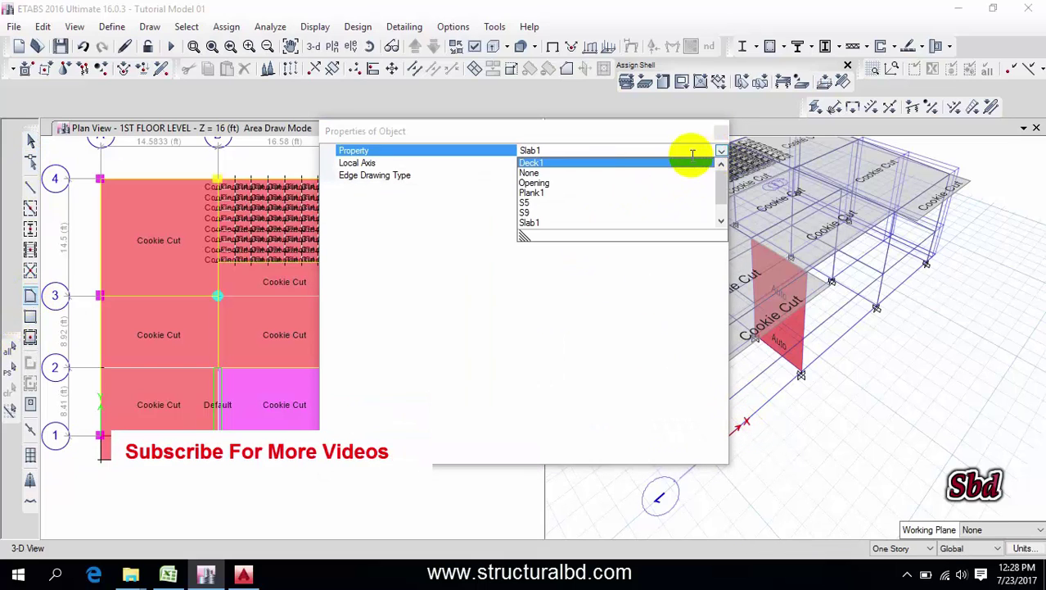
pyautogui.click(530, 203)
pyautogui.click(720, 132)
pyautogui.keyDown('shift'); pyautogui.moveTo(710, 275); pyautogui.dragTo(635, 416, button='middle'); pyautogui.keyUp('shift')
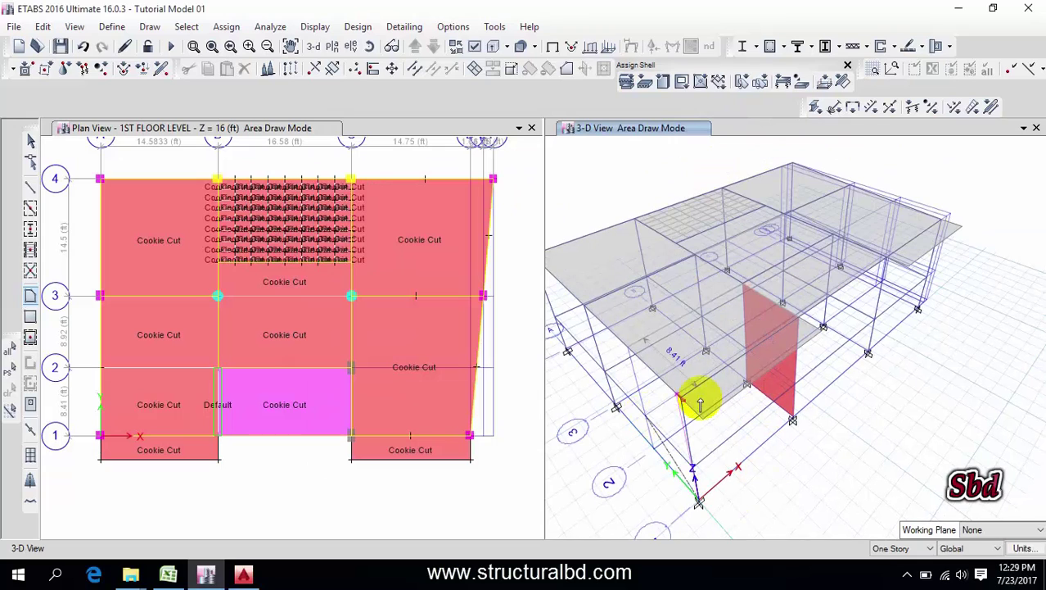
pyautogui.click(744, 283)
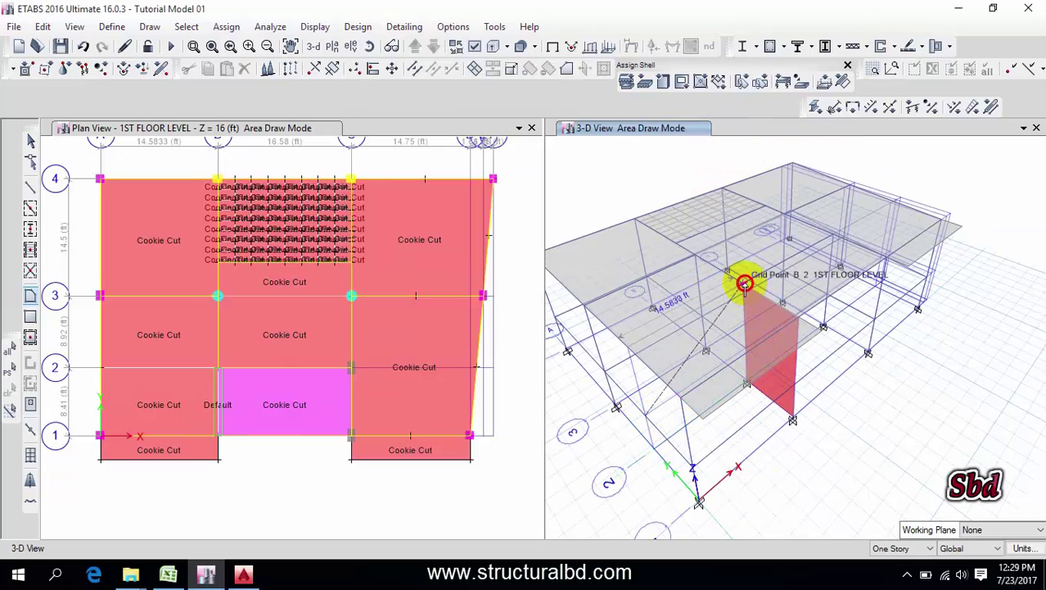
pyautogui.click(798, 319)
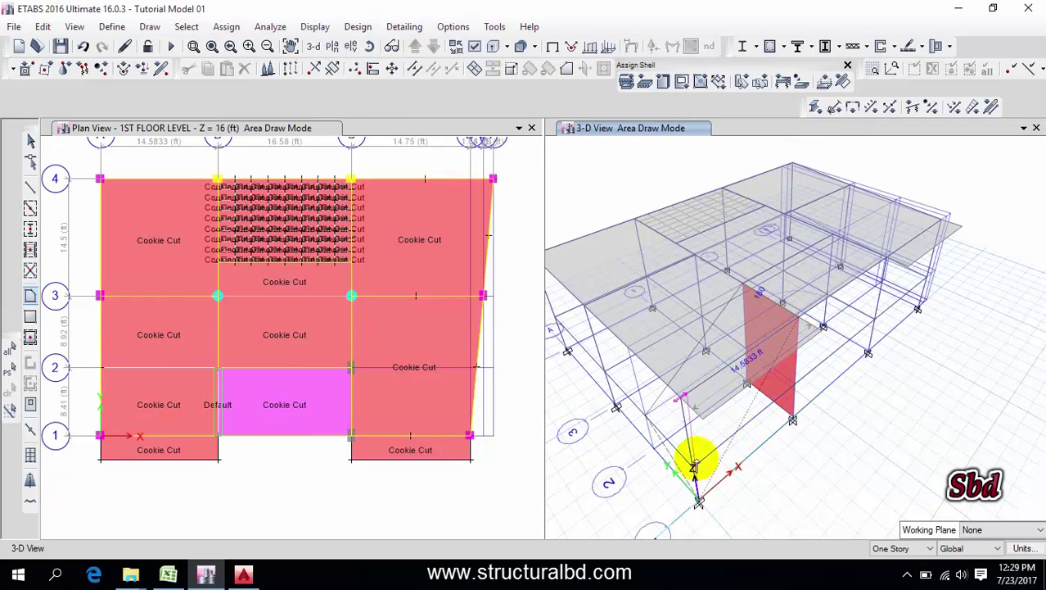
pyautogui.press('Return')
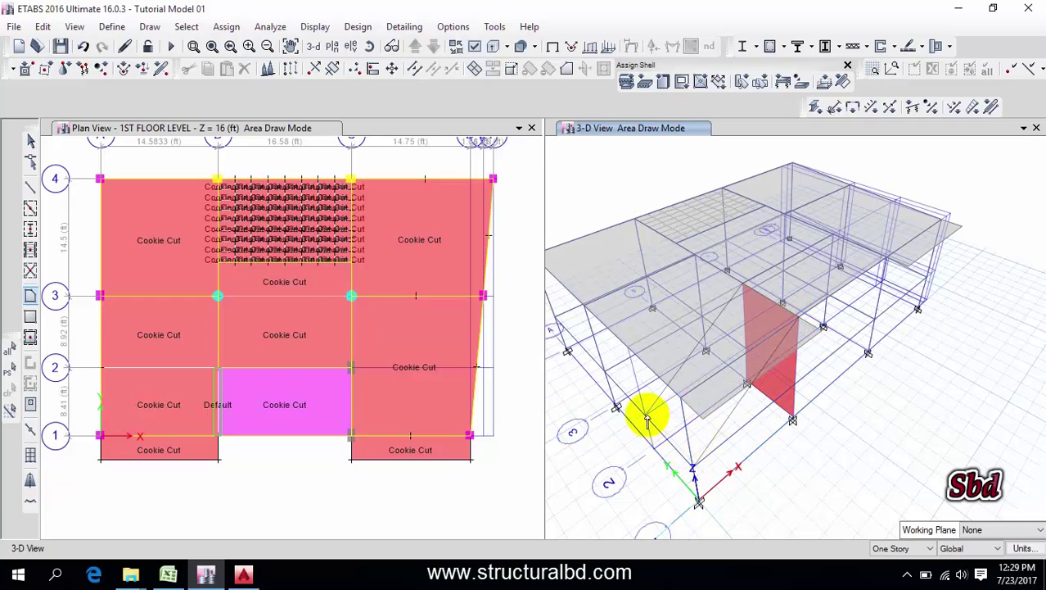
# - Apply Auto Rectangular Mesh wall meshing to the new ramp and check it in the 3-D view
pyautogui.click(226, 26)
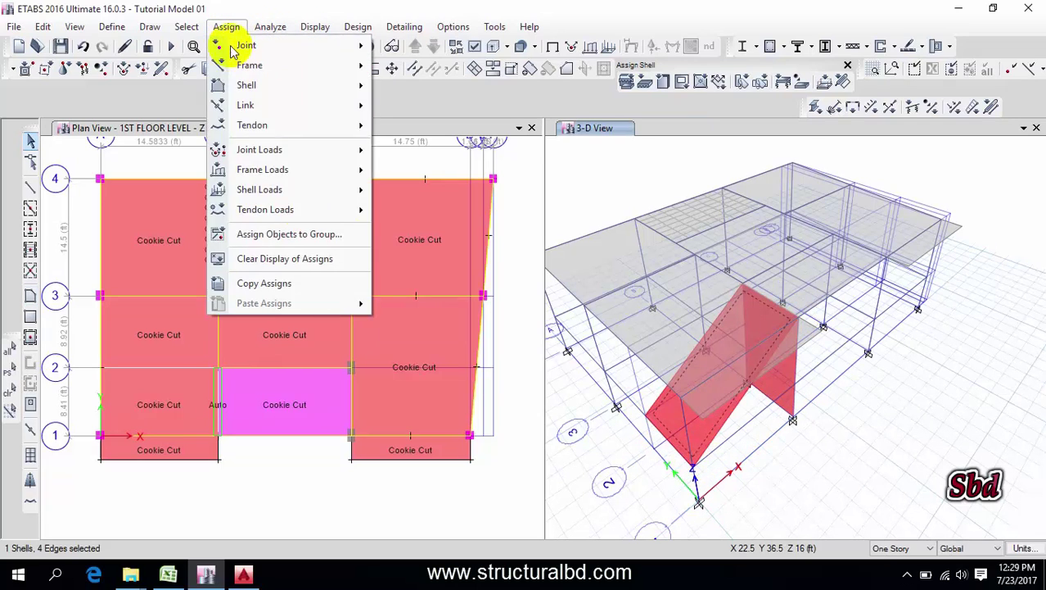
pyautogui.moveTo(284, 194)
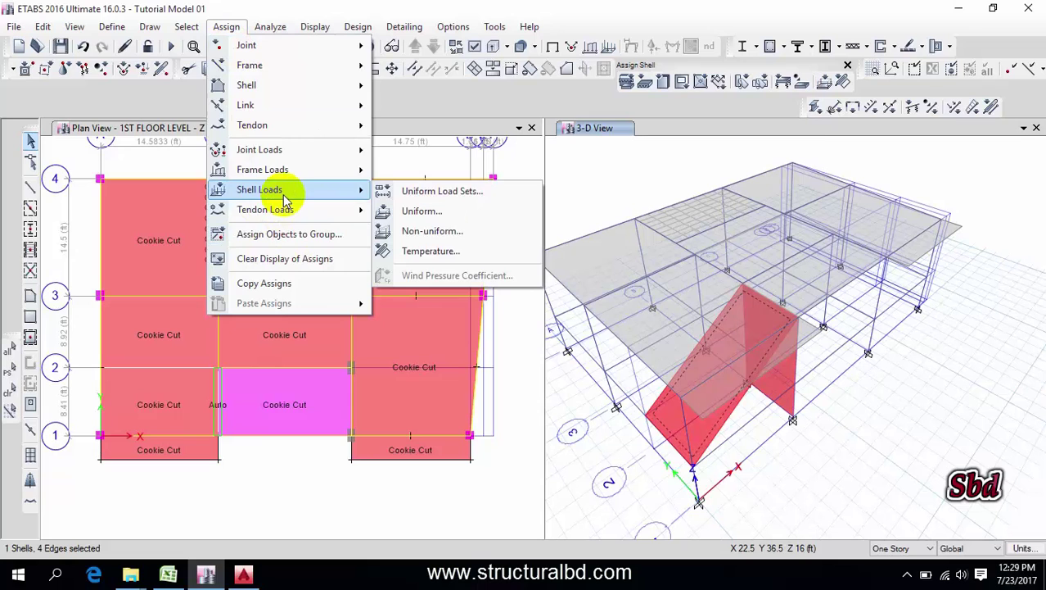
pyautogui.moveTo(264, 87)
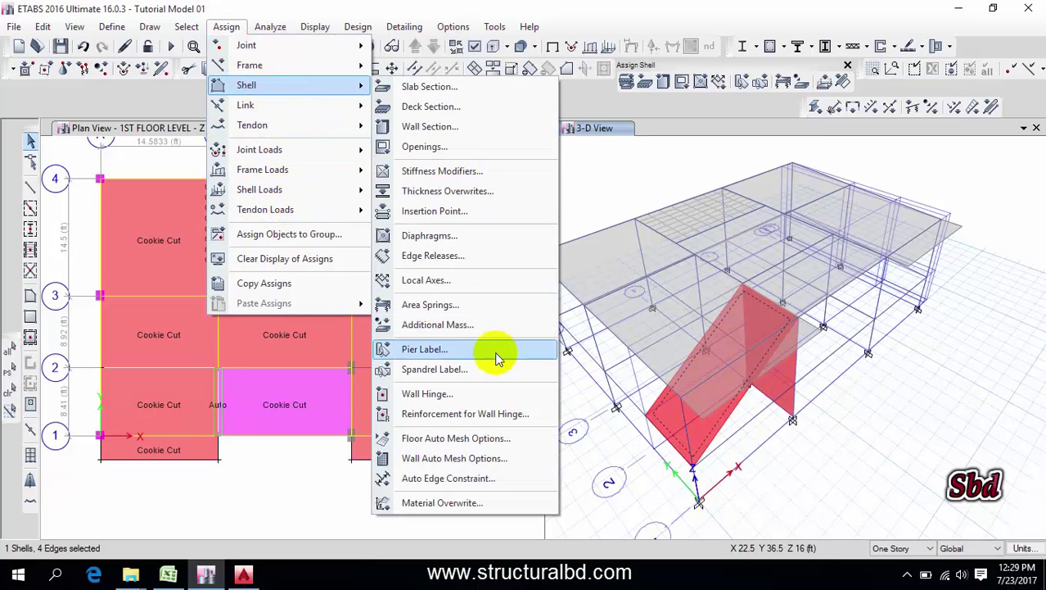
pyautogui.click(449, 459)
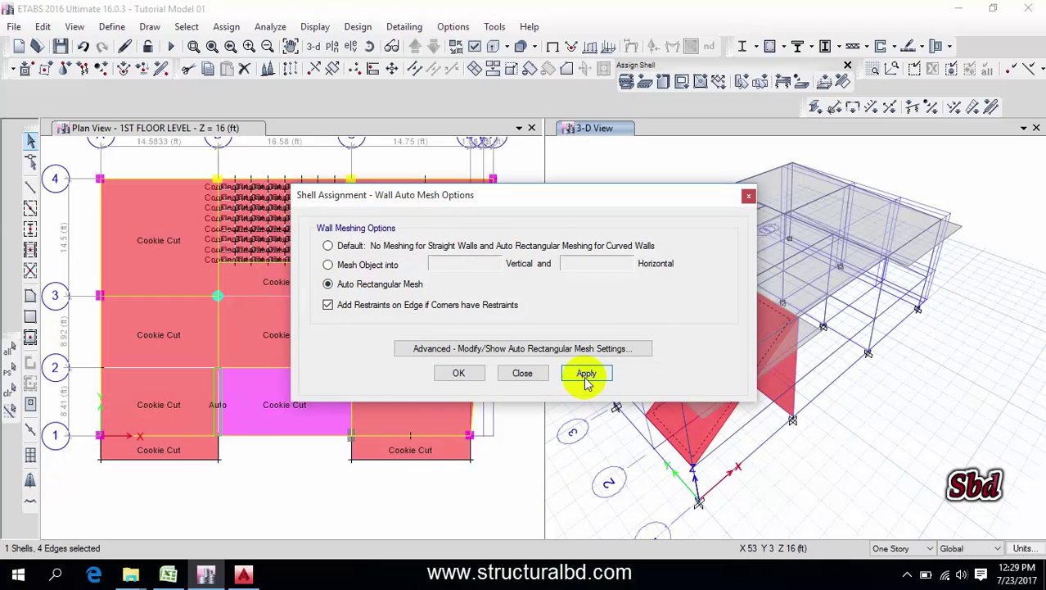
pyautogui.click(461, 373)
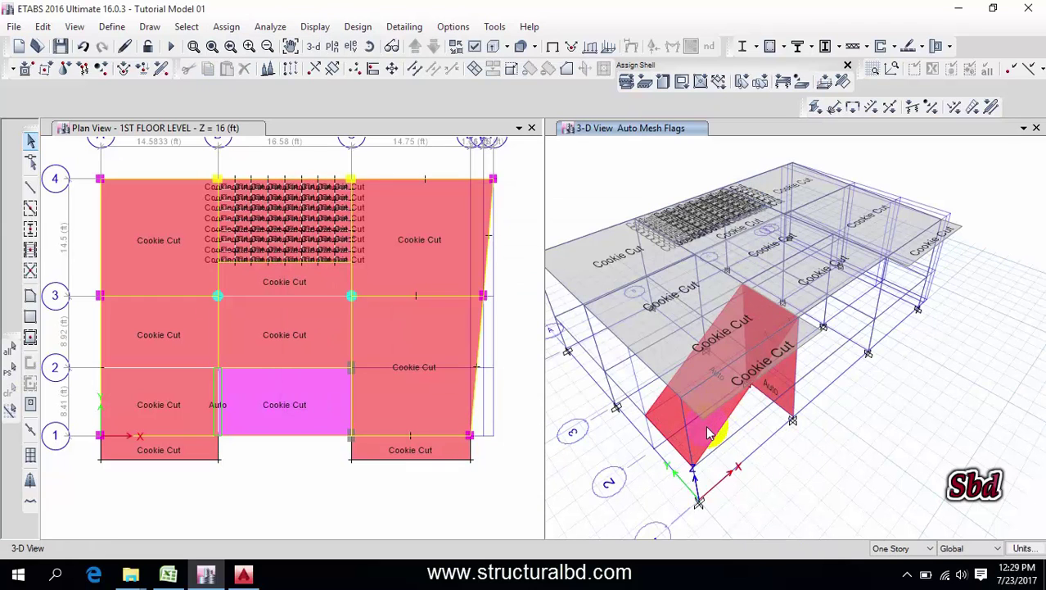
pyautogui.click(715, 438)
pyautogui.click(707, 436)
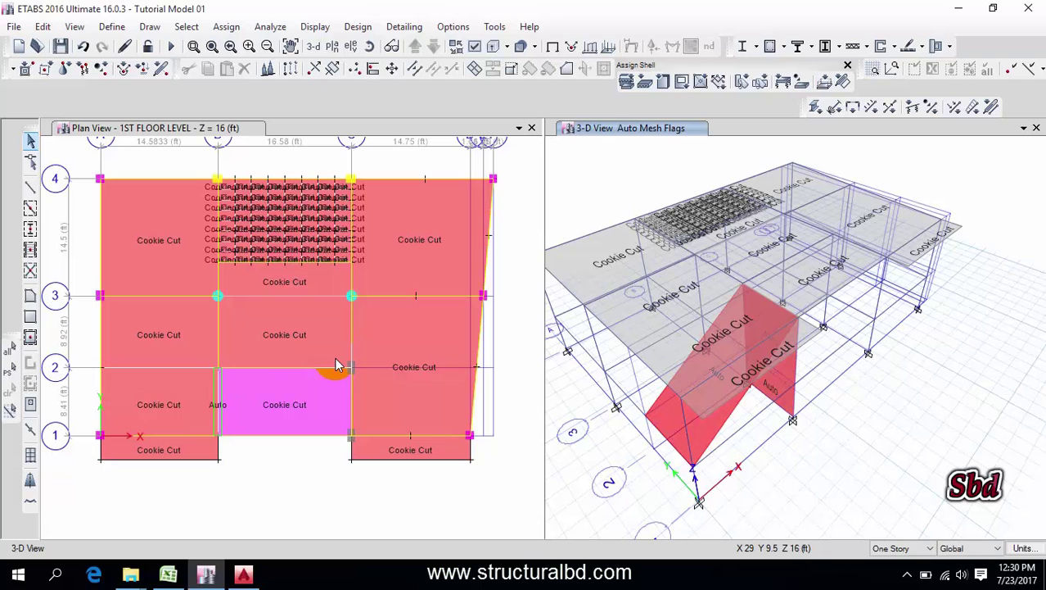
pyautogui.click(906, 574)
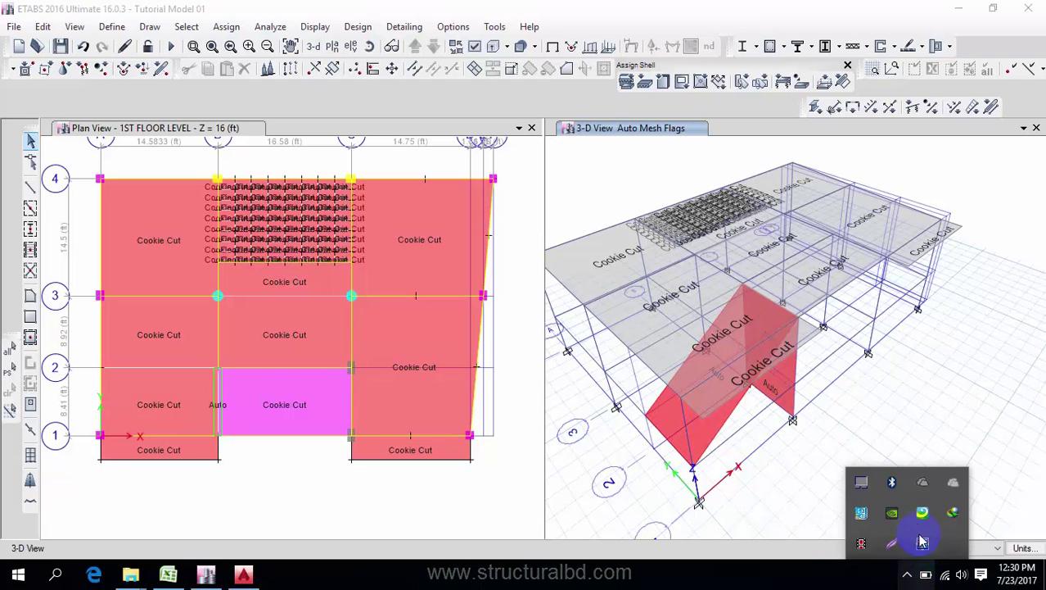